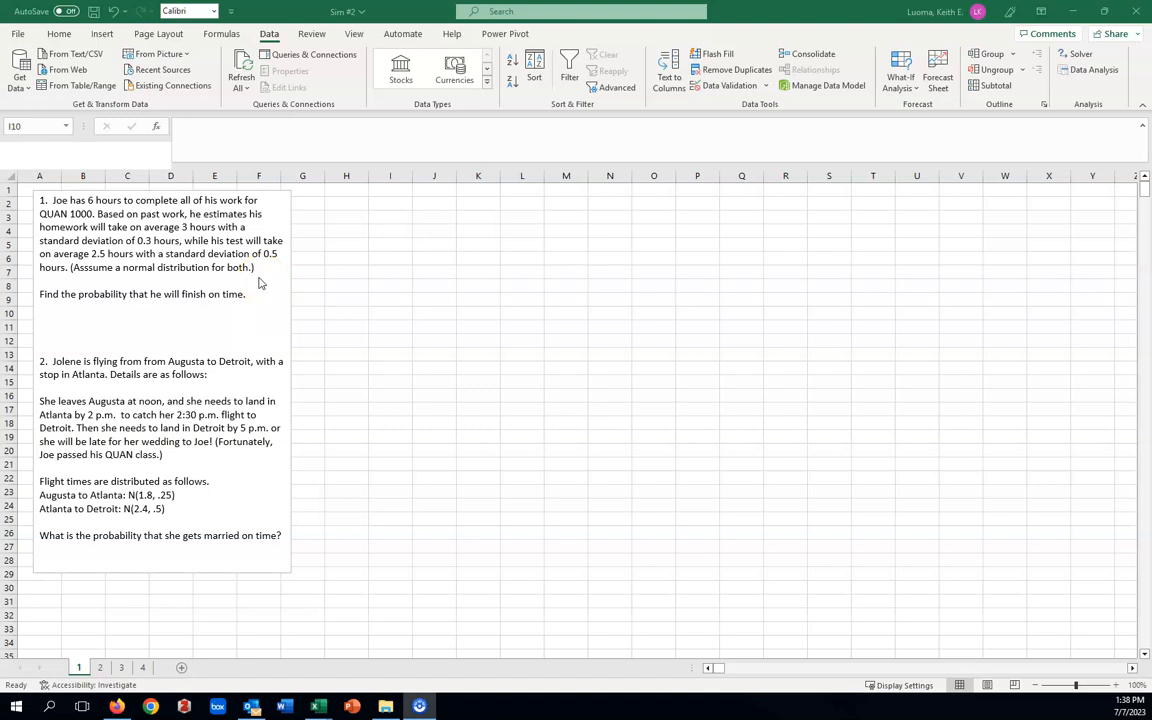
Enter the heading HW in cell H1 for the homework times.
click(345, 189)
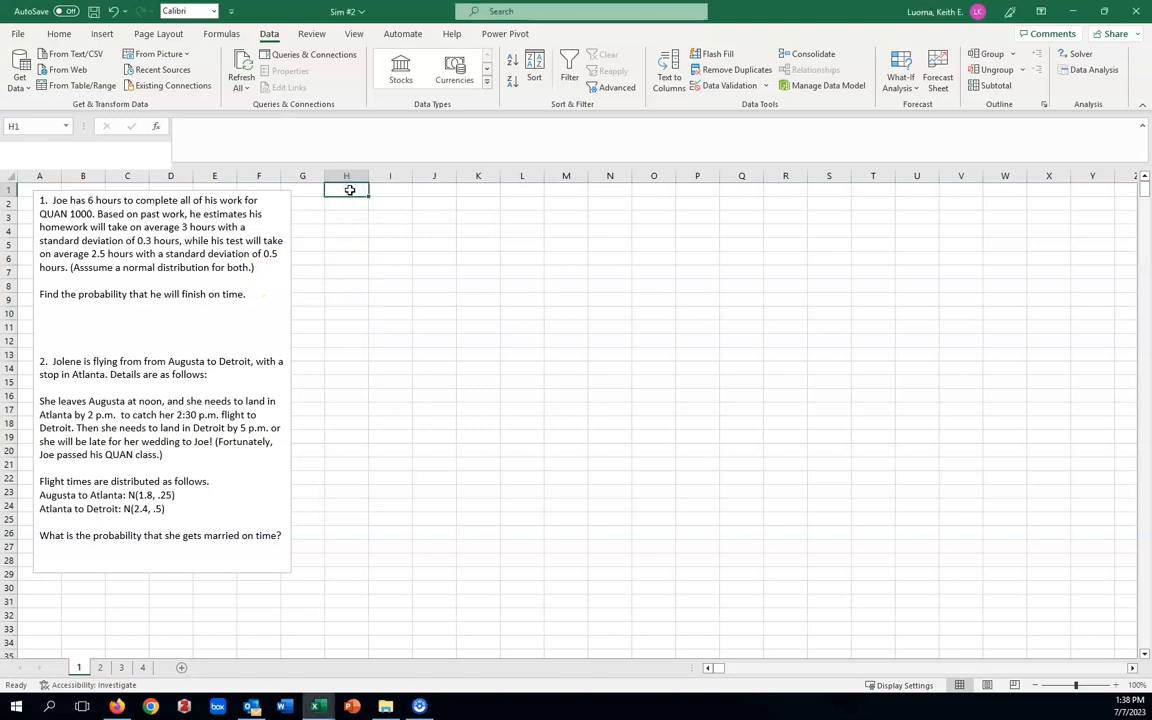
text(HW)
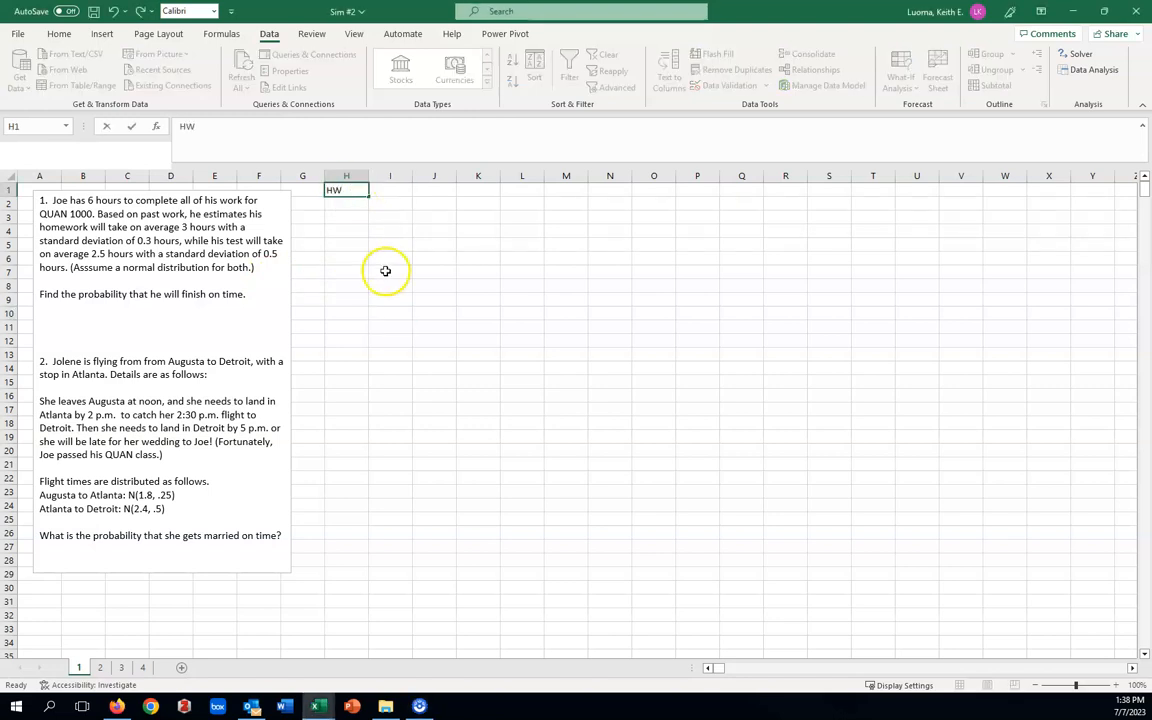
click(385, 283)
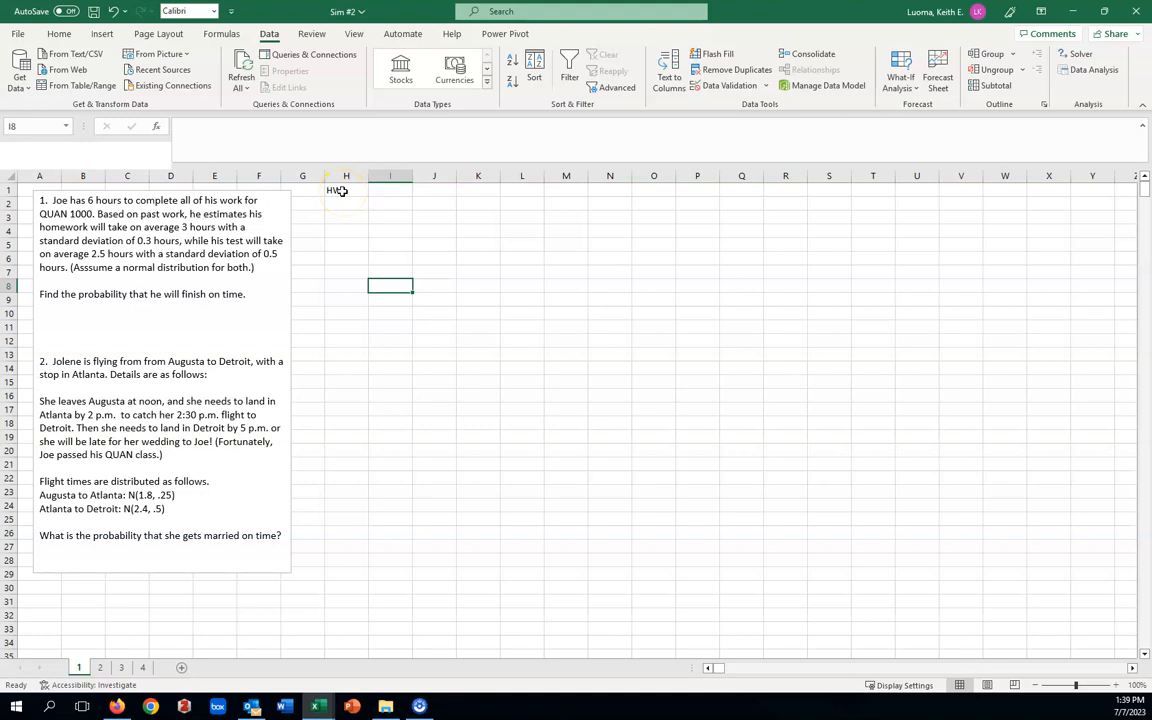
Start Random Number Generation from the data analysis tools with 1 variable, 1000 random numbers and a Normal distribution.
click(1094, 71)
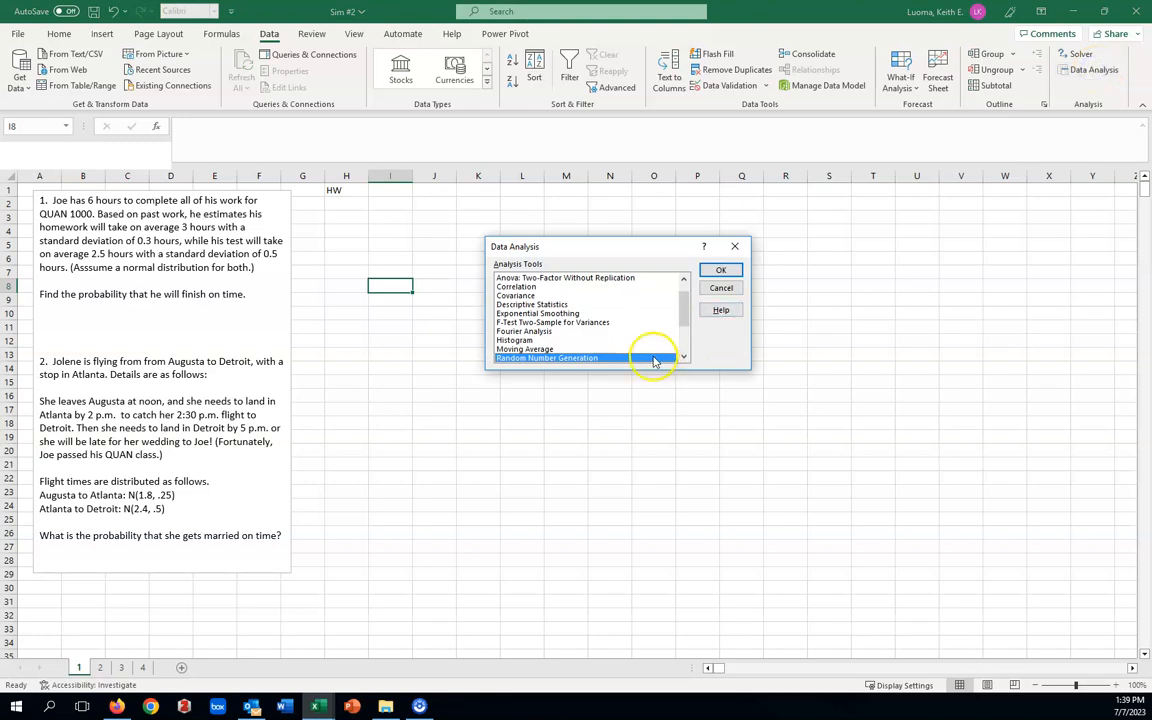
click(720, 272)
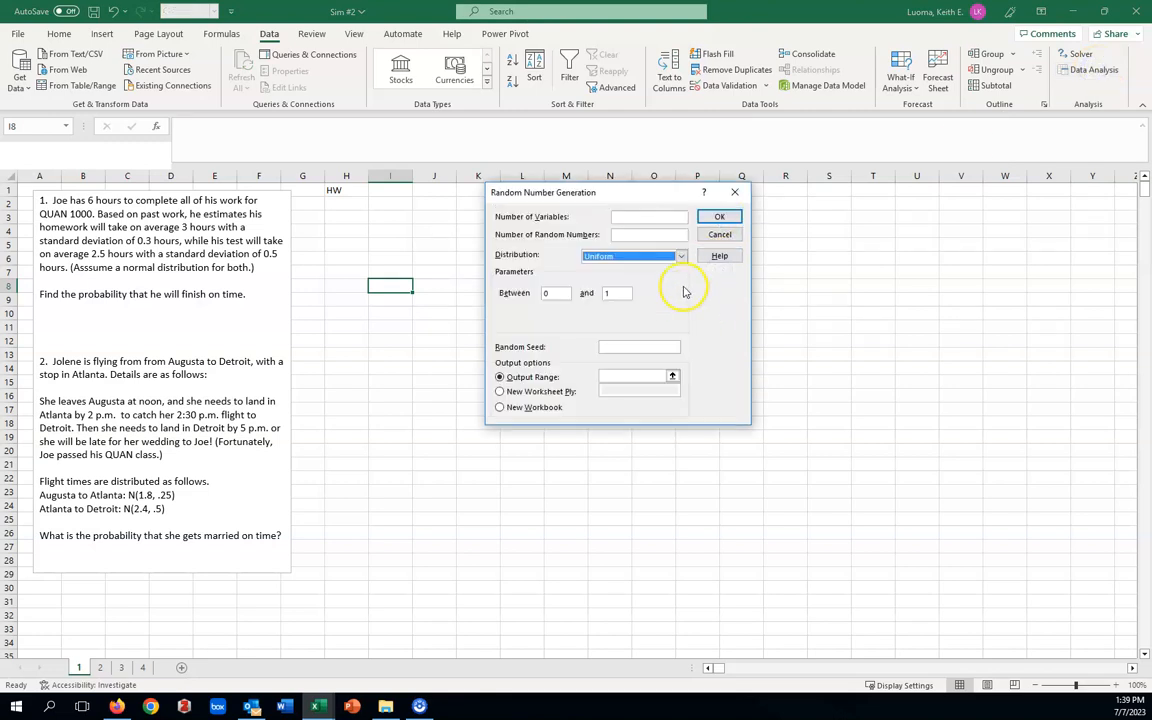
click(622, 216)
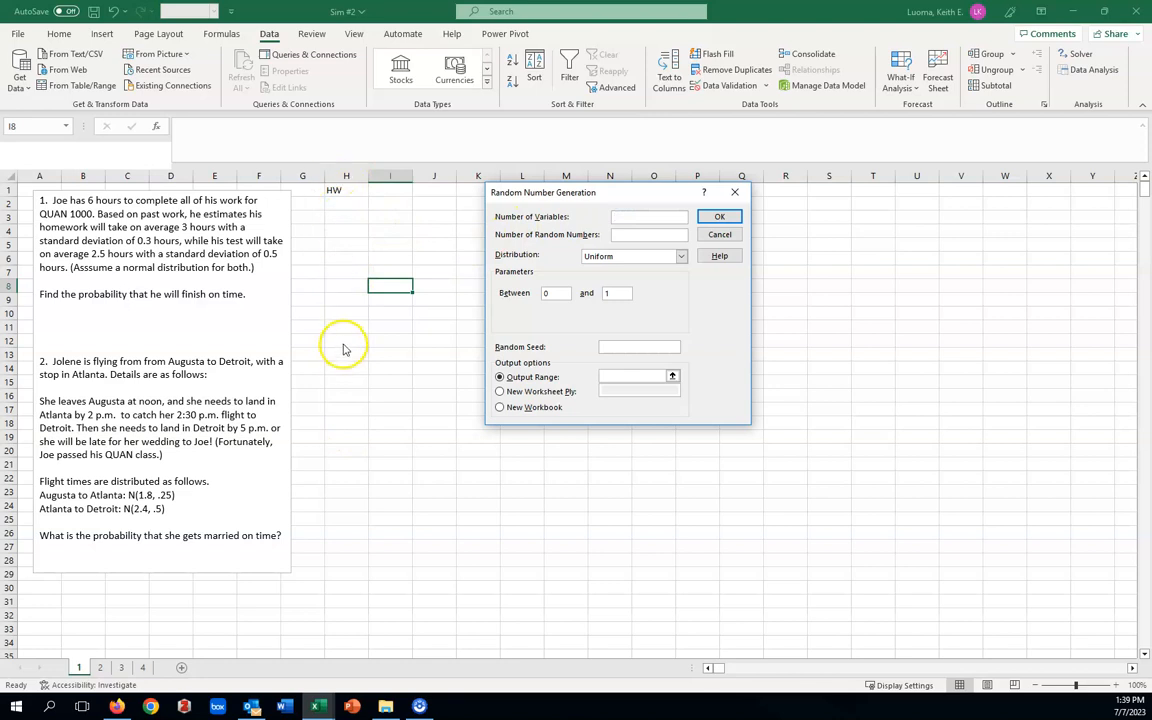
text(1)
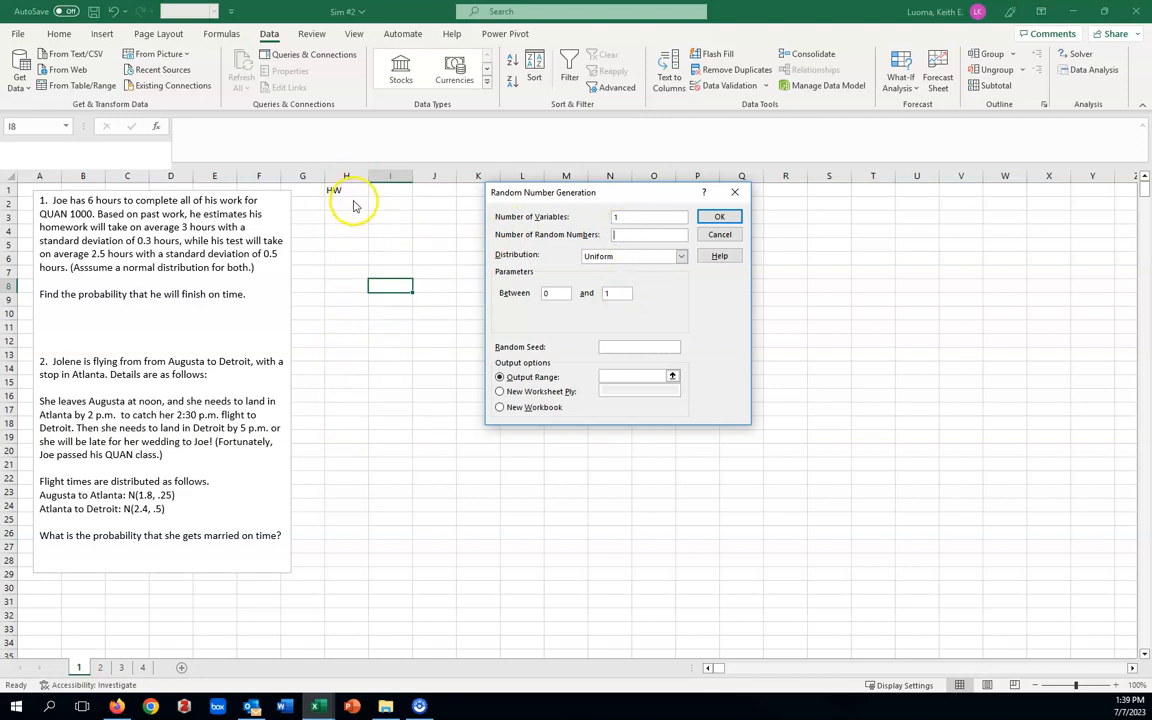
key(Tab)
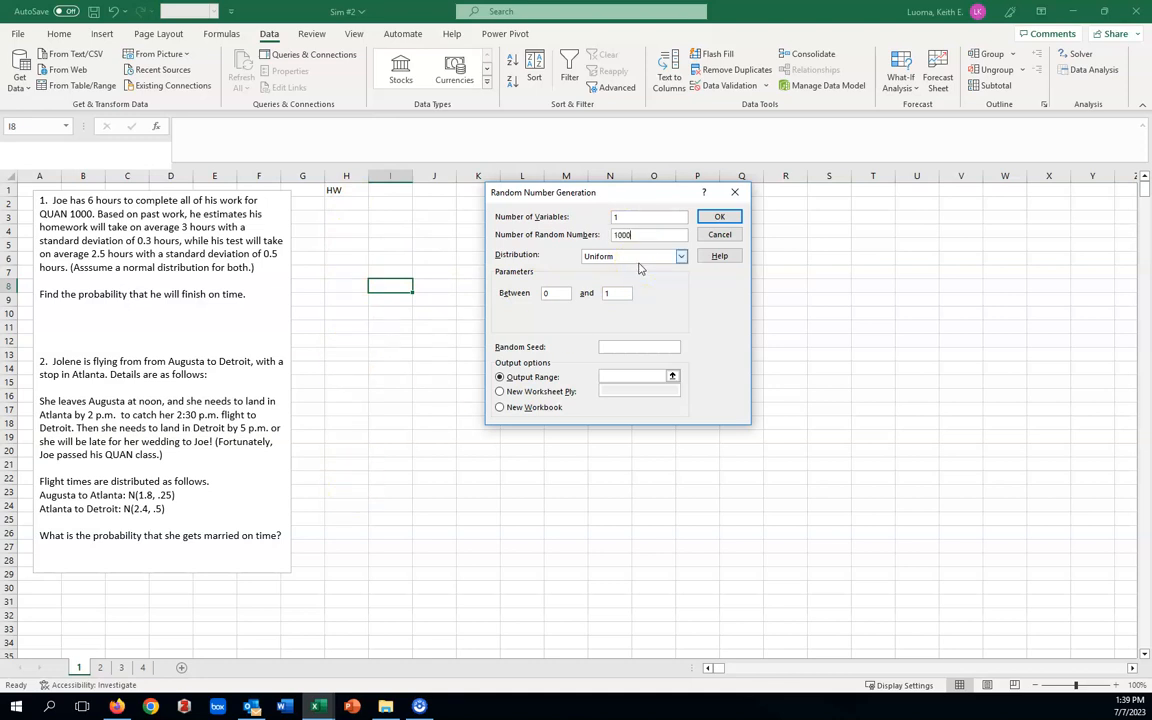
click(680, 256)
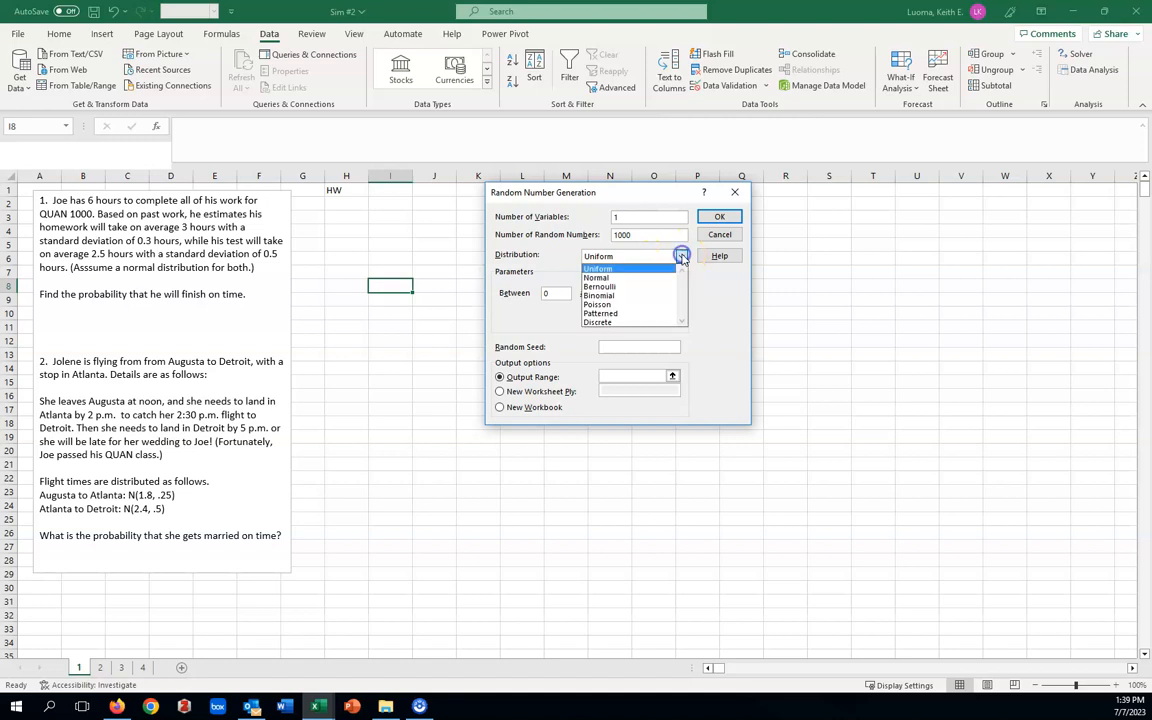
click(603, 278)
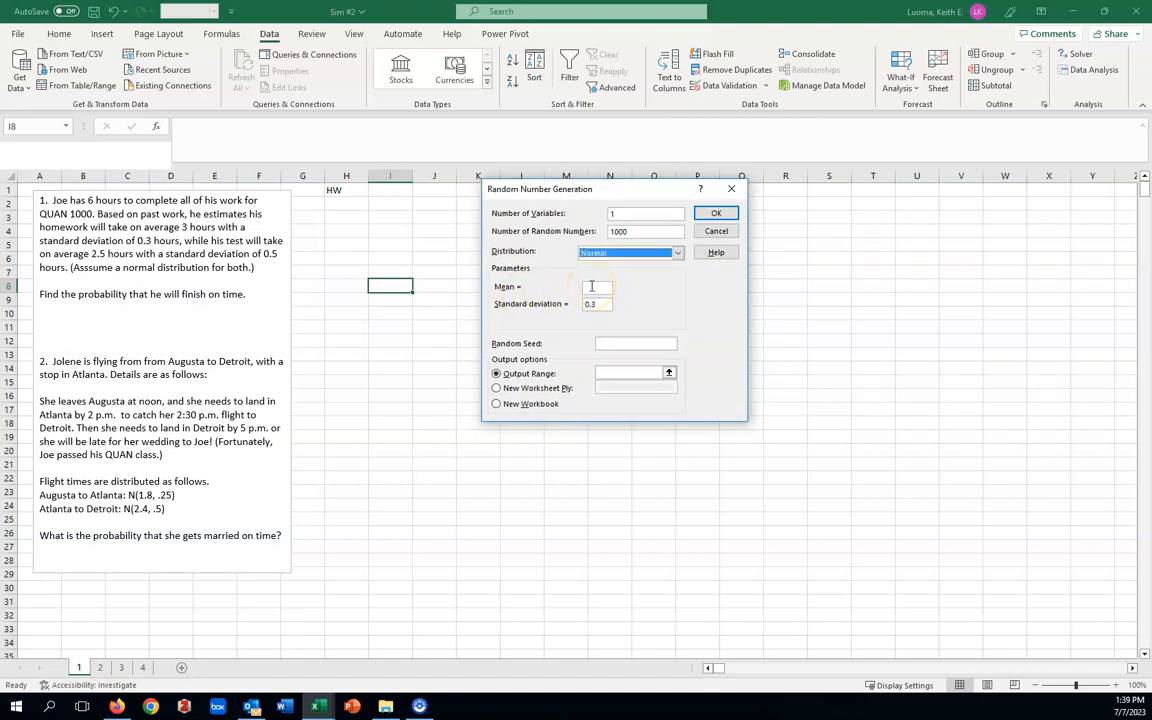
Generate the homework times with mean 3 and standard deviation 0.3, outputting them from cell H2.
click(591, 286)
text(3)
click(597, 304)
text(0.3)
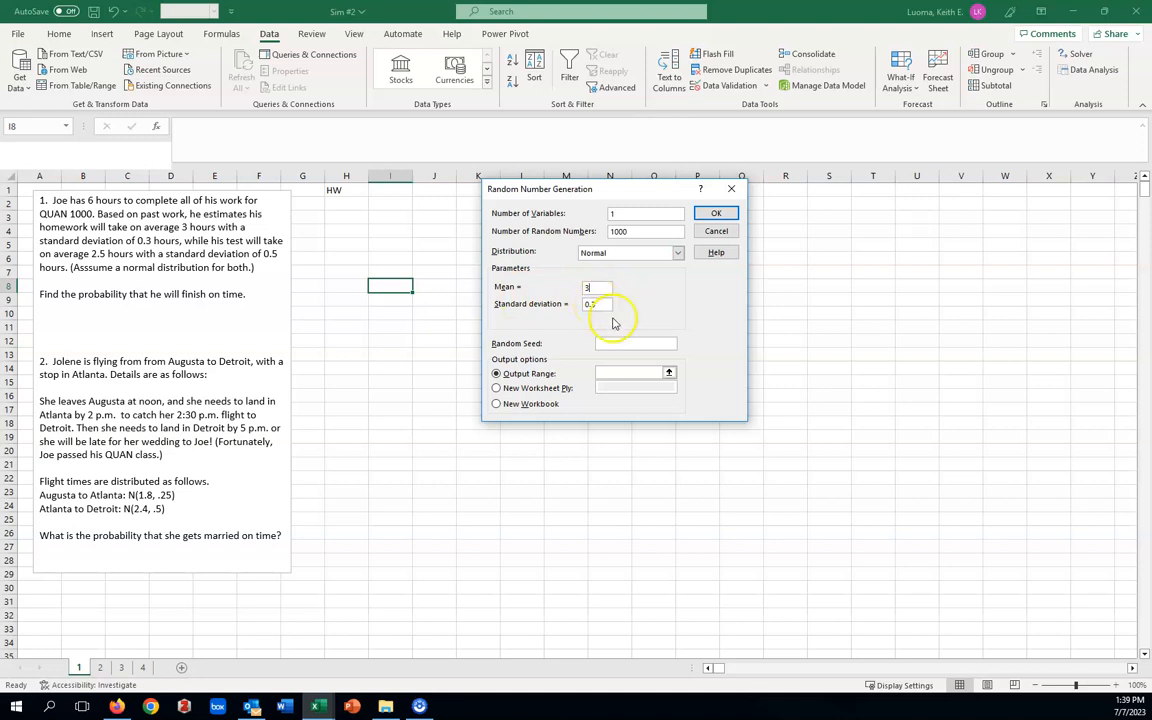
click(603, 371)
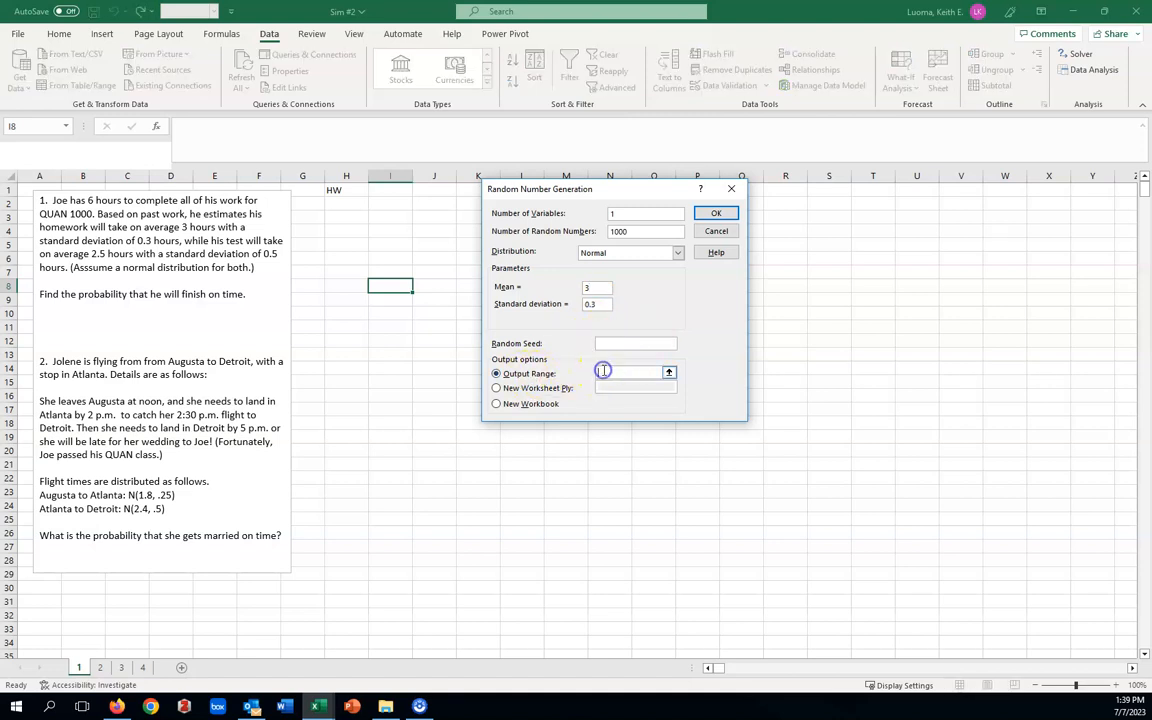
click(343, 204)
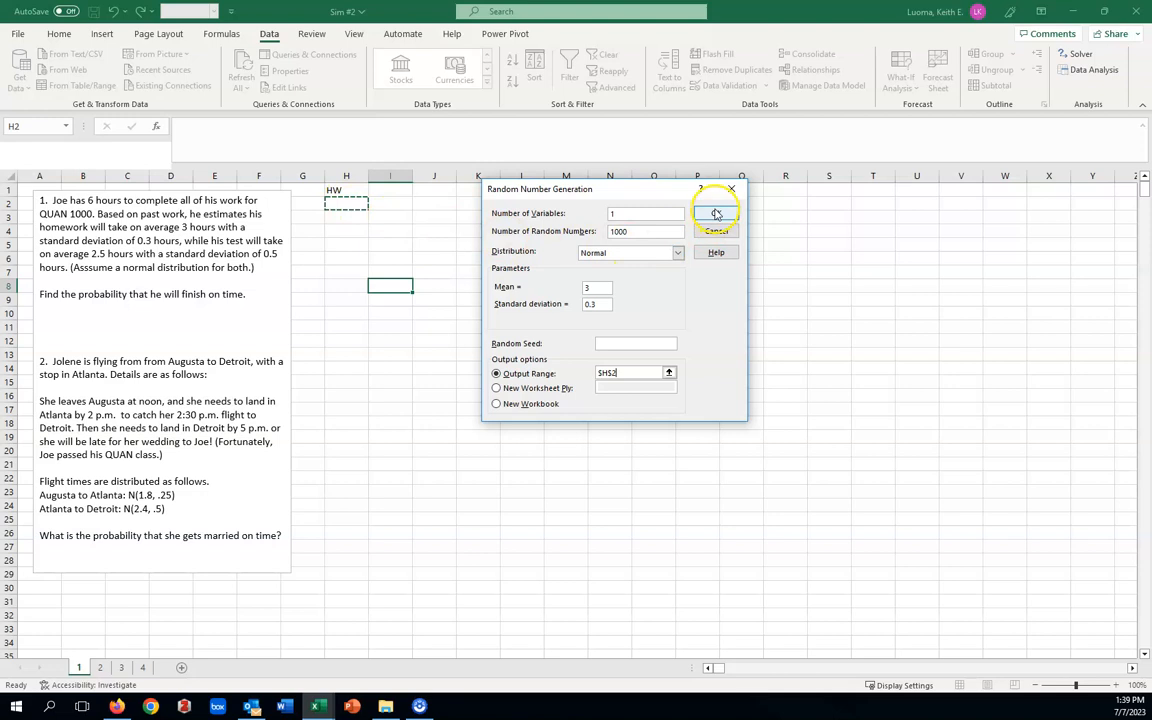
click(716, 215)
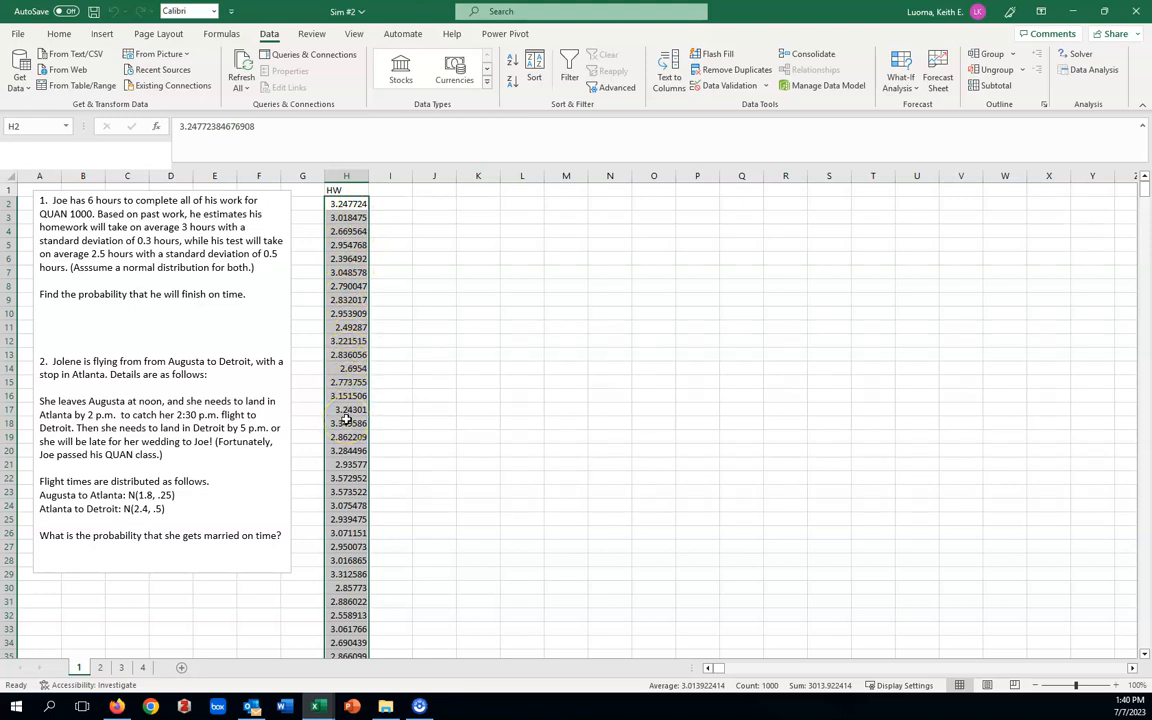
Enter the heading Test in cell I1 for the test times.
click(392, 189)
text(Test)
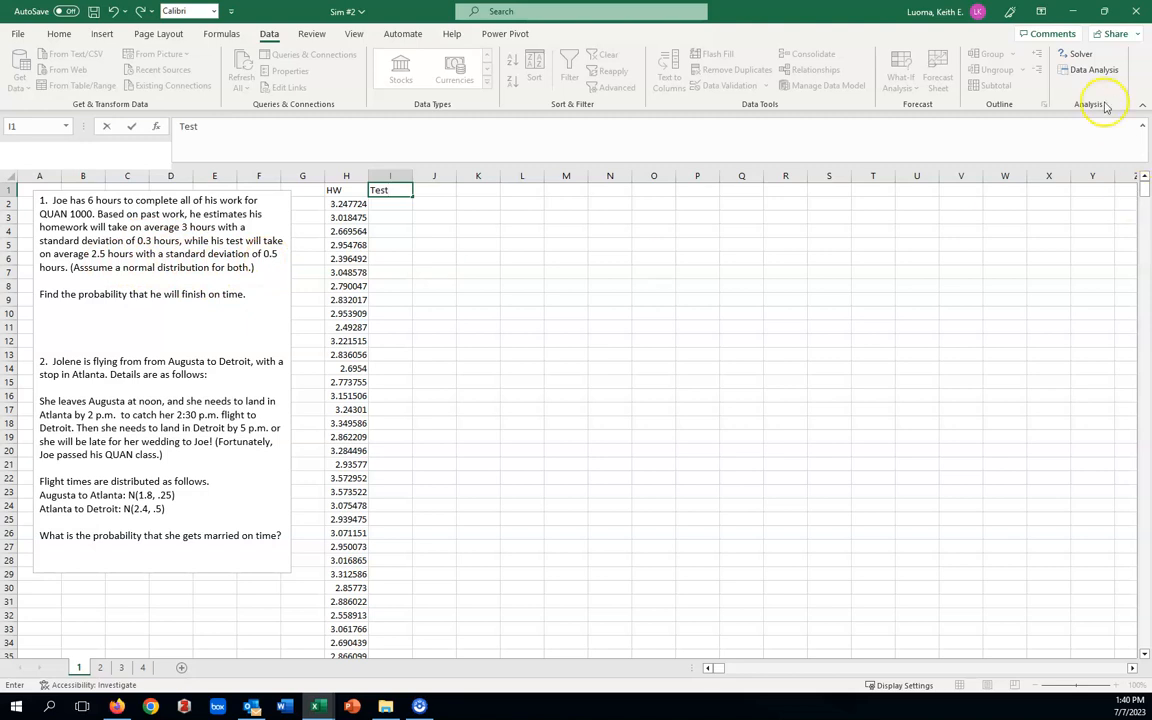
click(1097, 72)
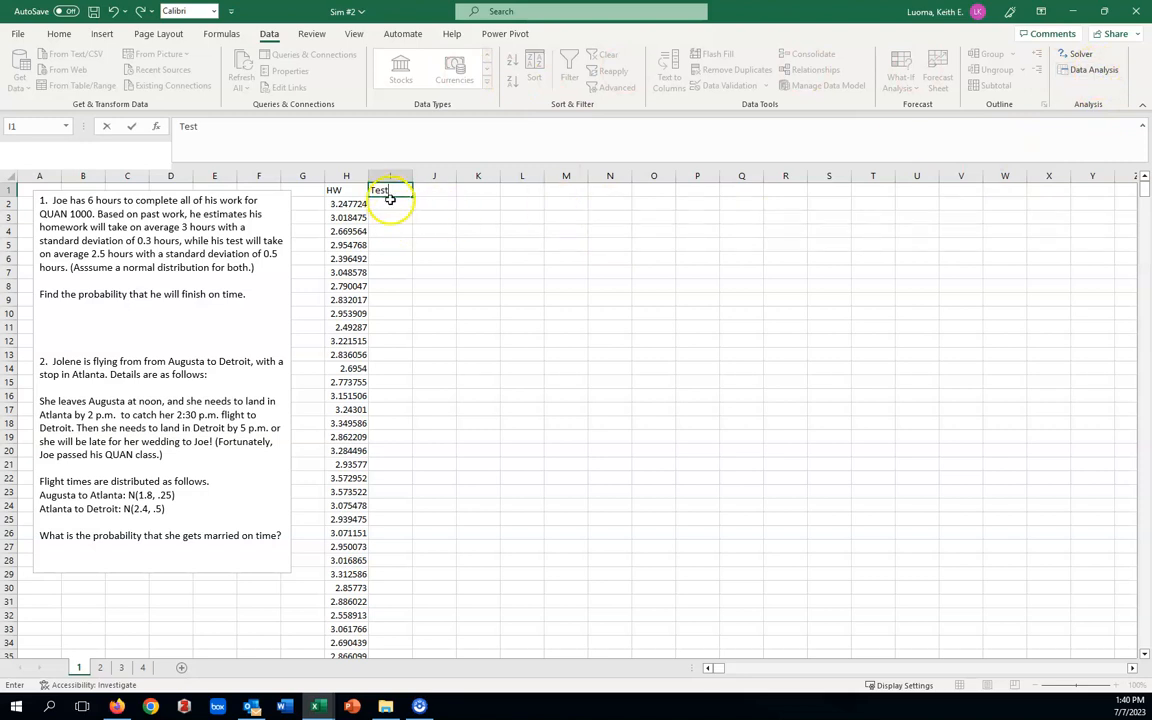
click(399, 206)
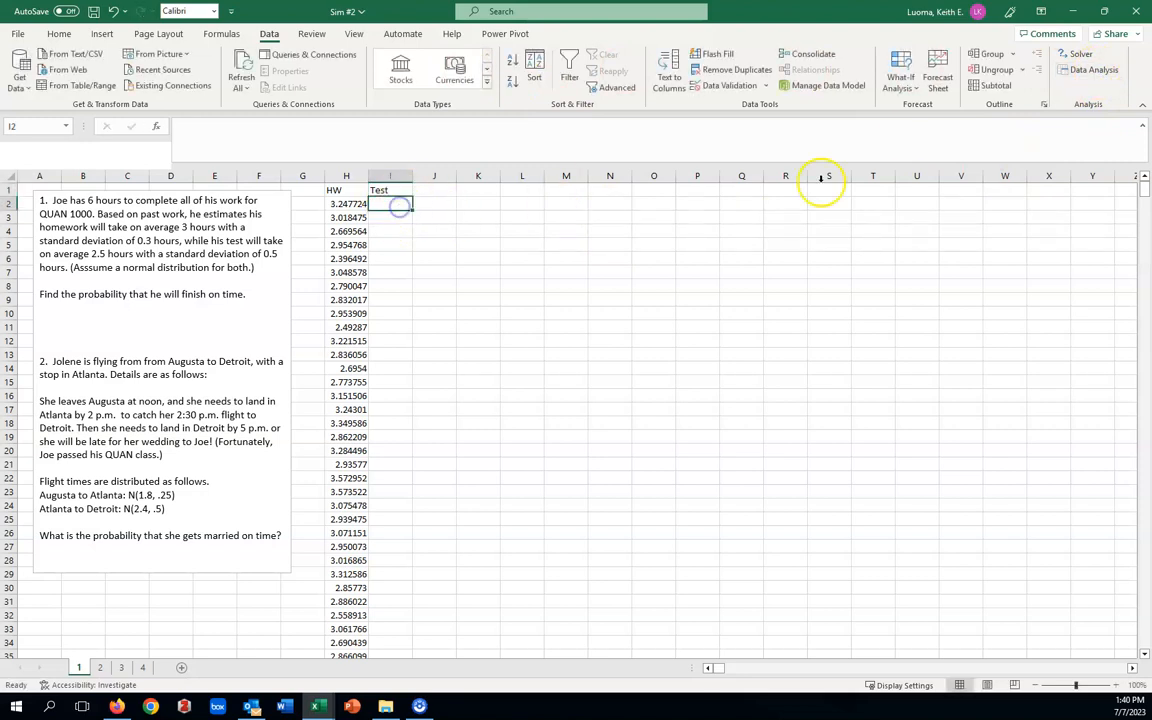
Start another Random Number Generation for the test times with mean 2.5 and standard deviation .5.
click(1086, 72)
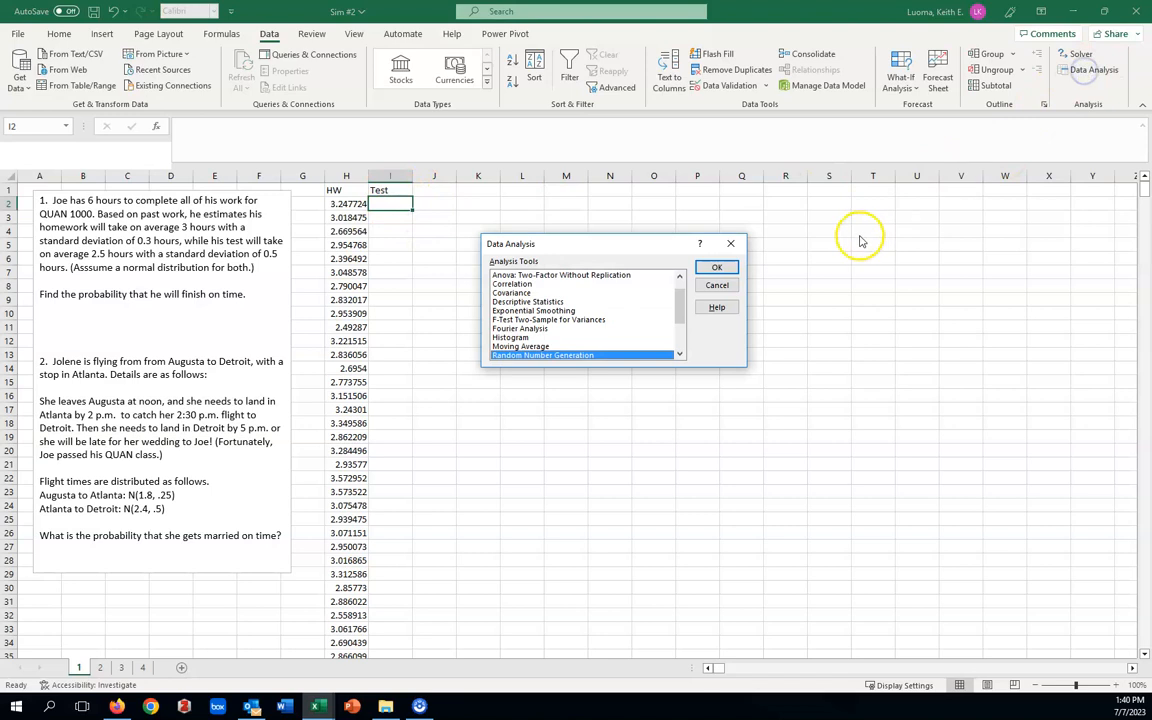
click(717, 269)
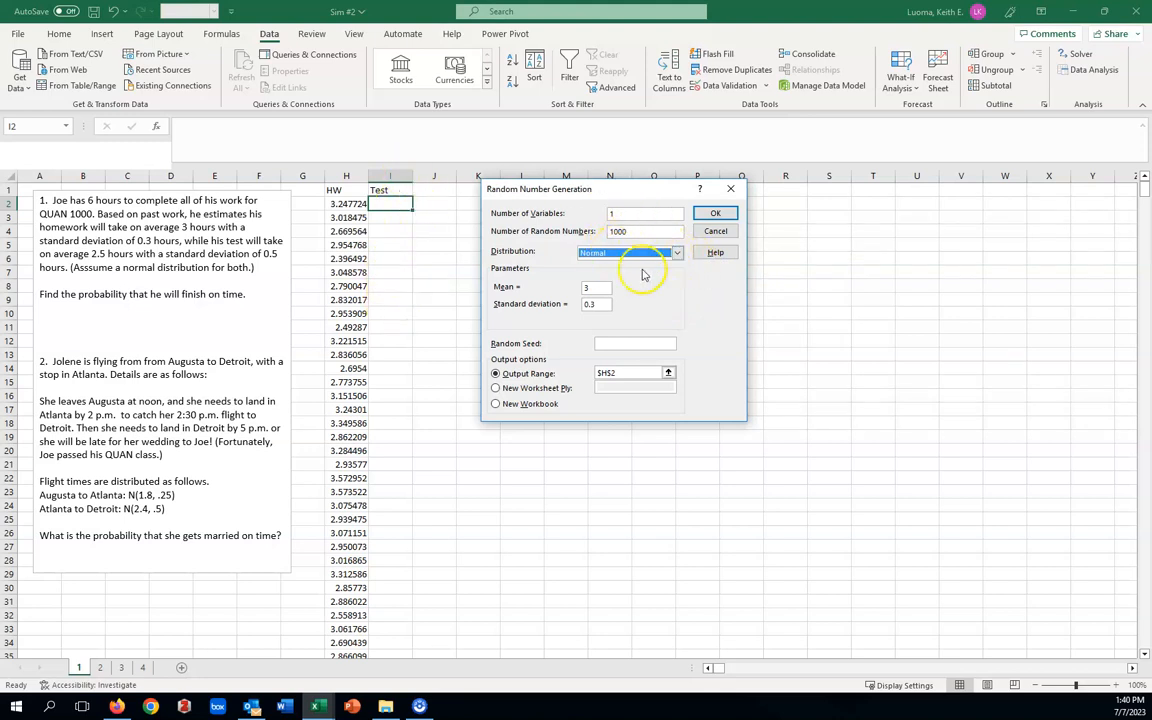
click(591, 285)
key(BackSpace)
text(2)
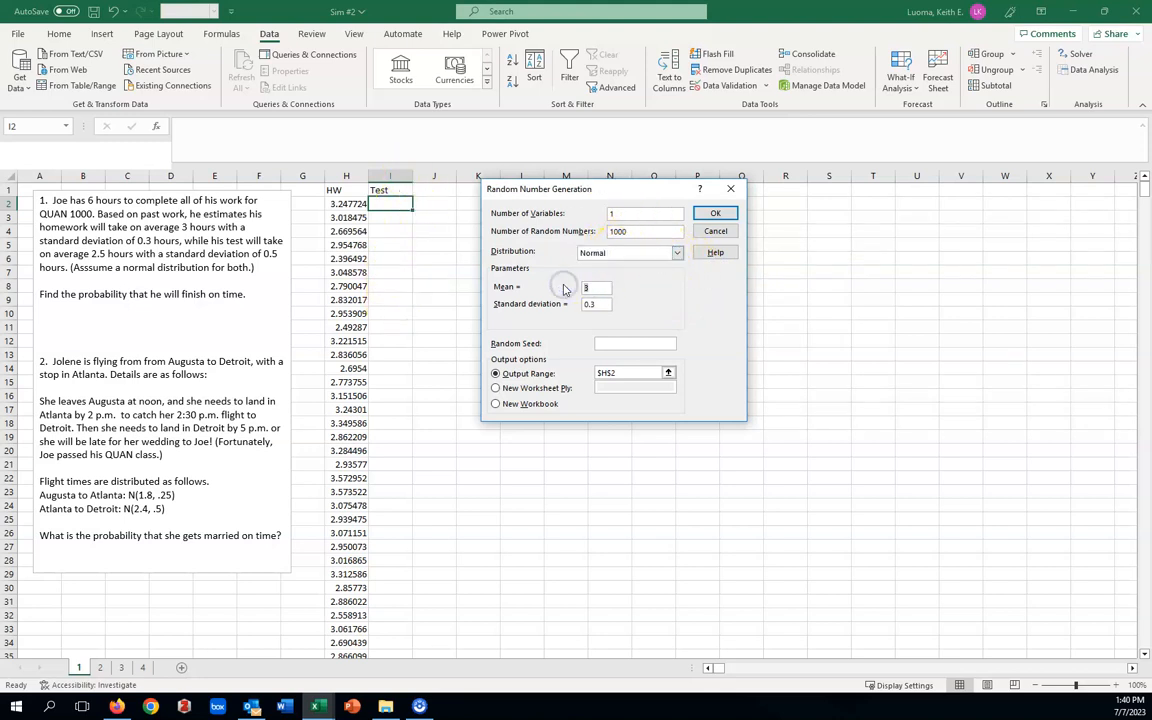
text(.5)
drag(598, 304, 563, 303)
text(.)
Change the output range to cell I2 and generate the random test times.
click(619, 373)
drag(619, 373, 597, 372)
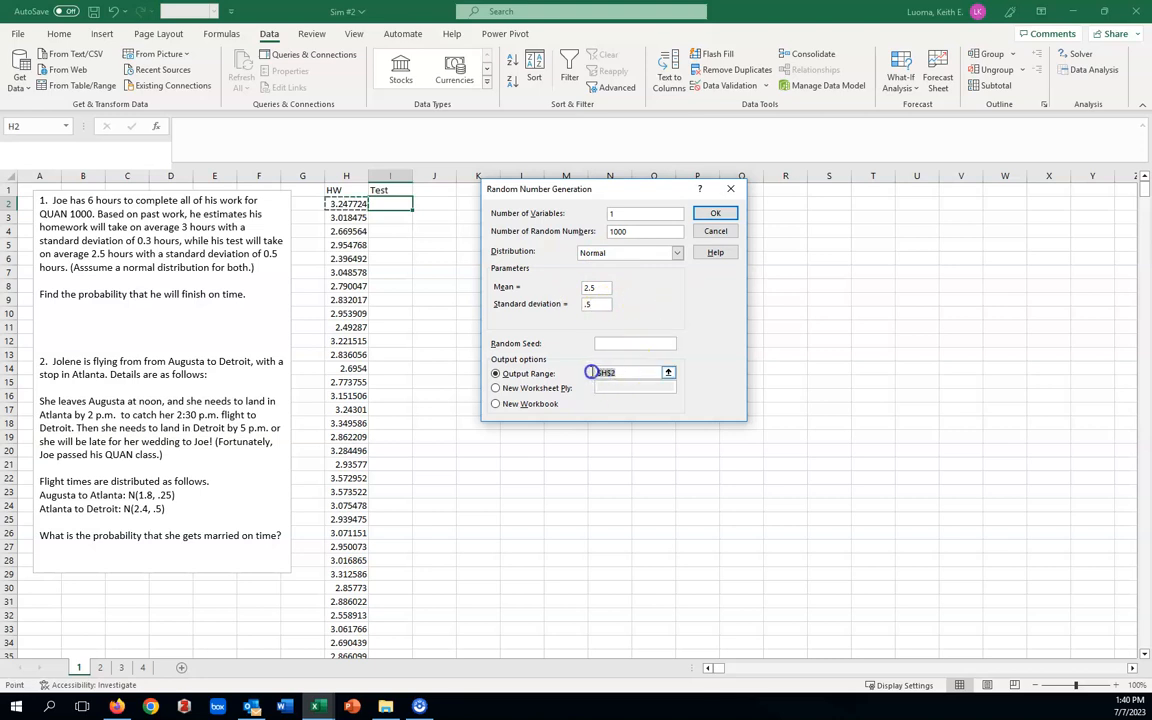
key(BackSpace)
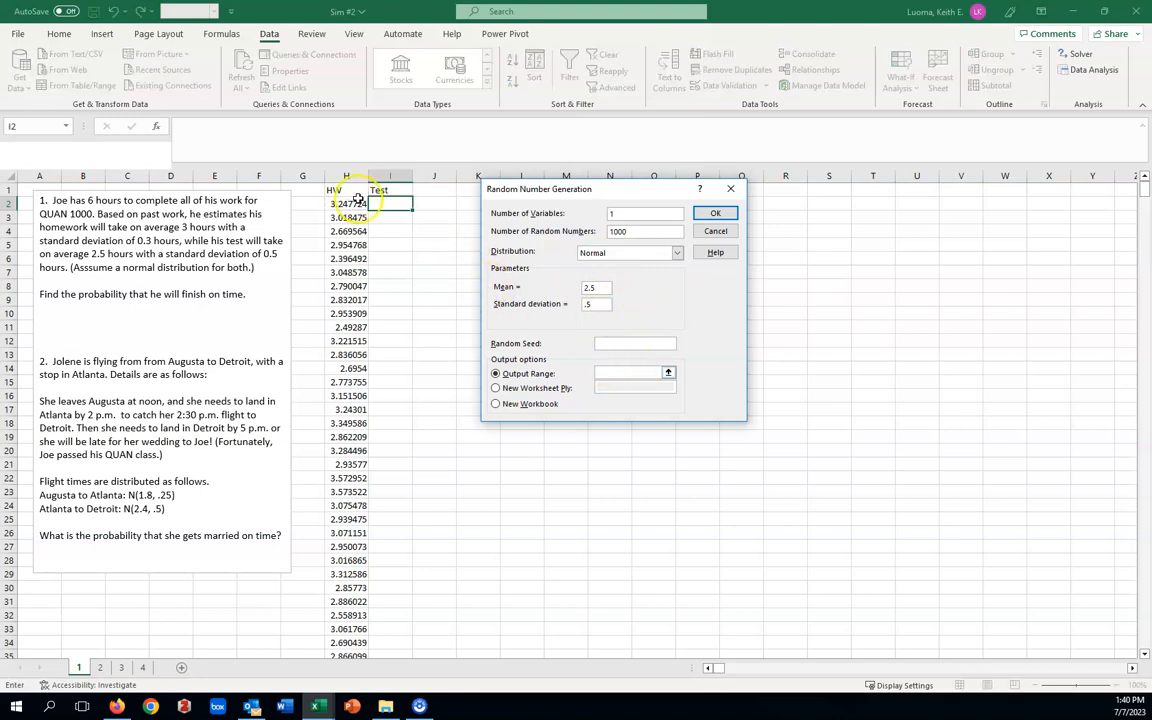
click(392, 203)
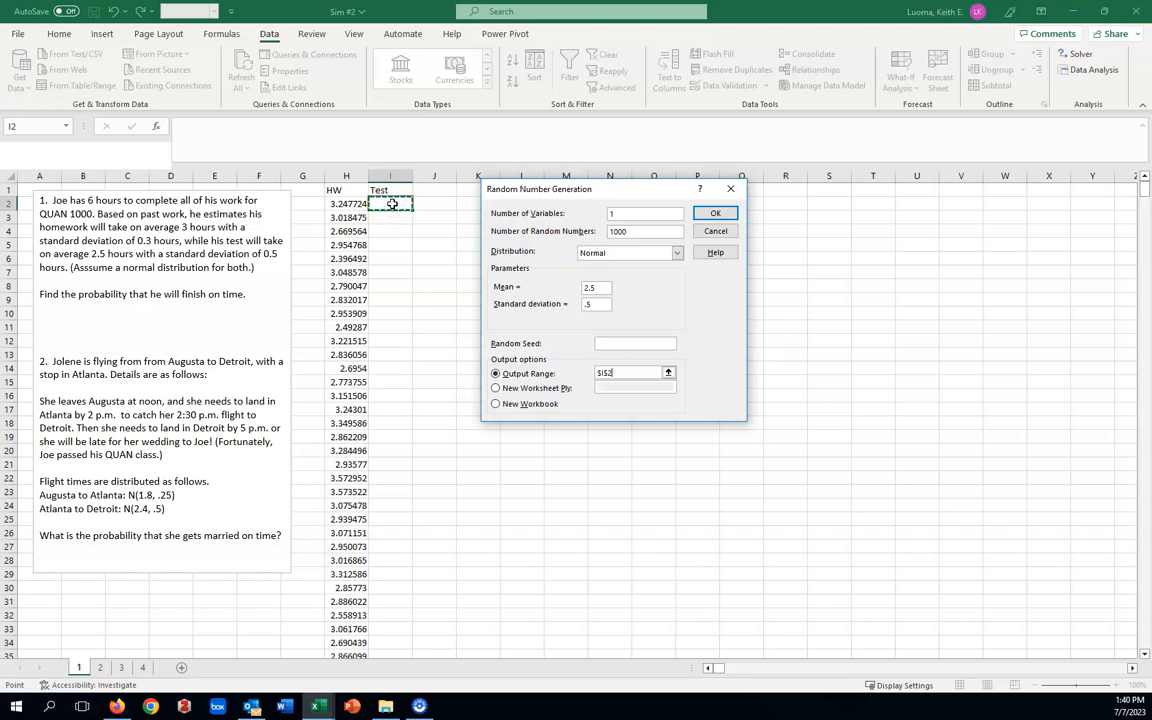
click(715, 216)
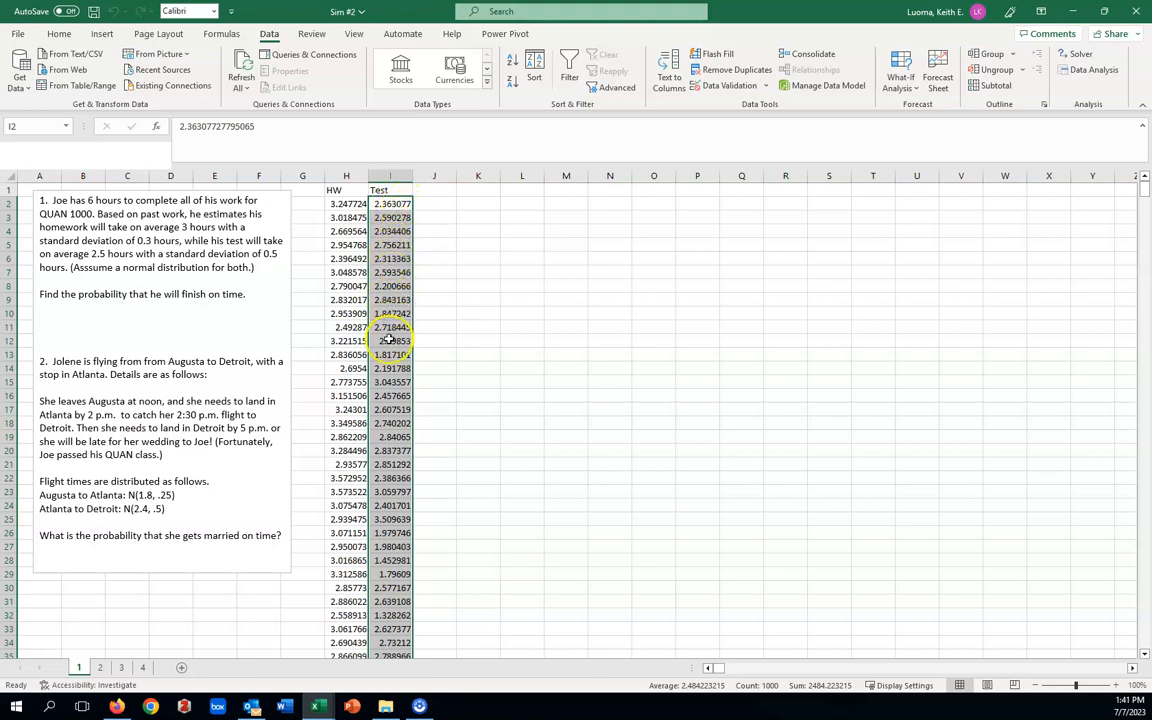
click(524, 355)
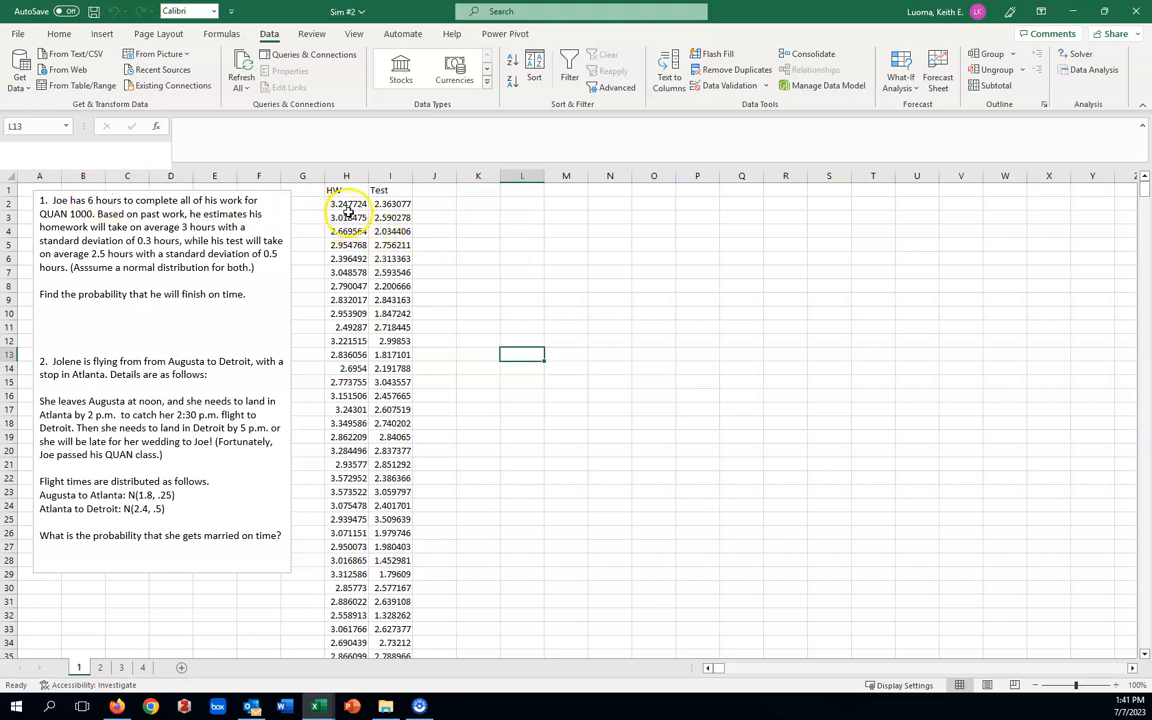
Enter the heading SUM in cell J1 for the combined times.
click(436, 190)
text(SUm)
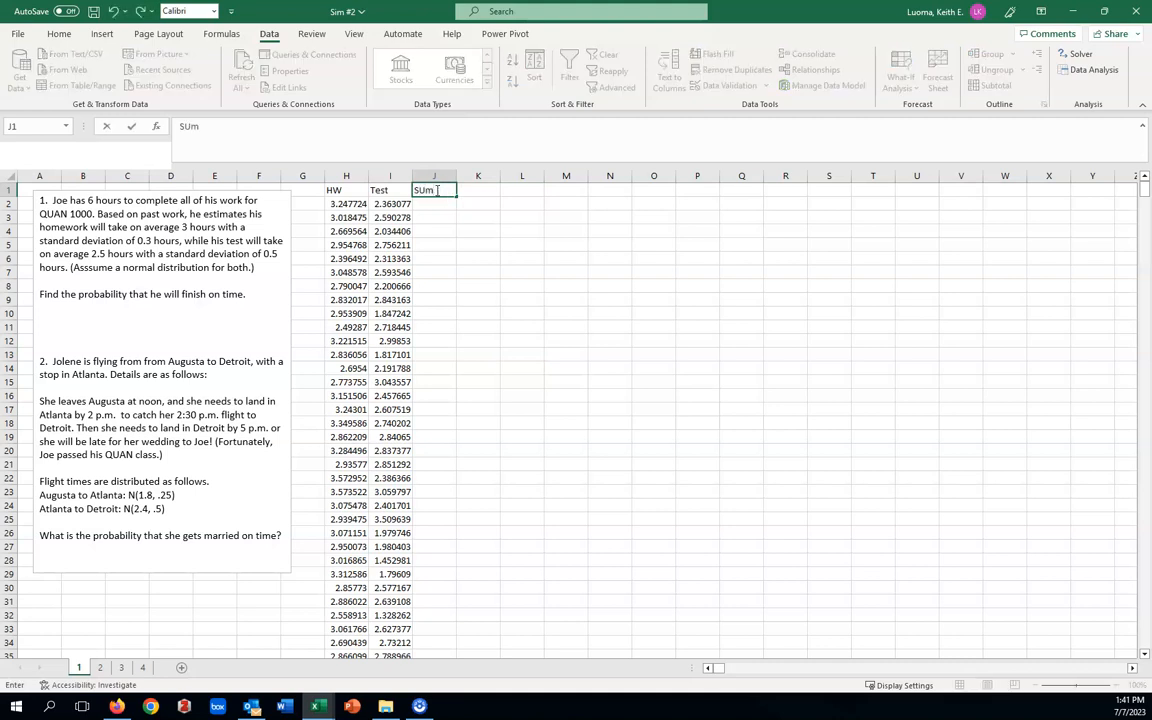
key(BackSpace)
text(UM)
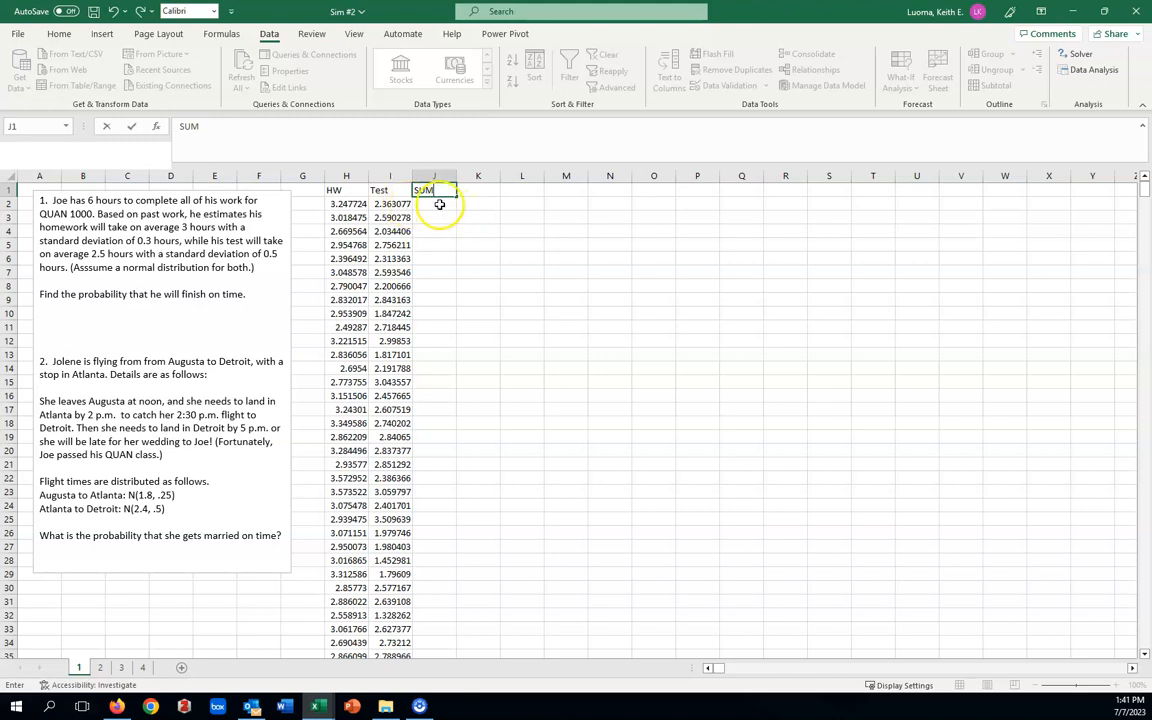
Total the homework and test times with =SUM(H2:I2) in cell J2 and fill the formula down column J for all rows.
click(440, 204)
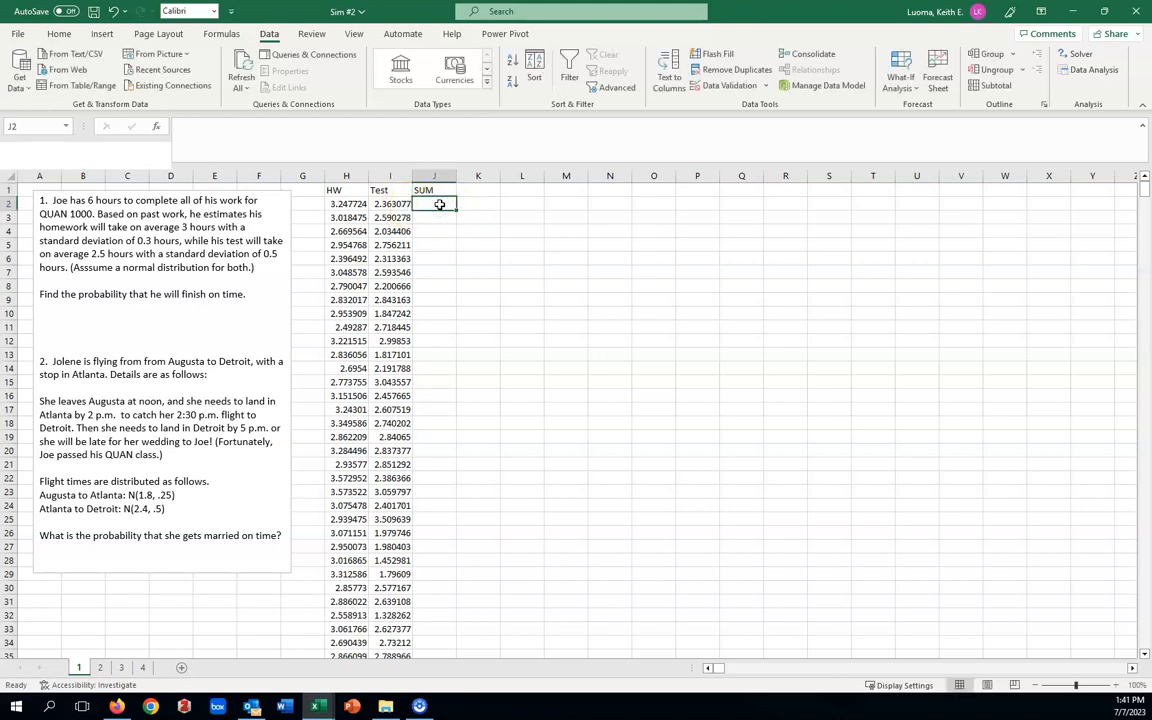
text(=sum)
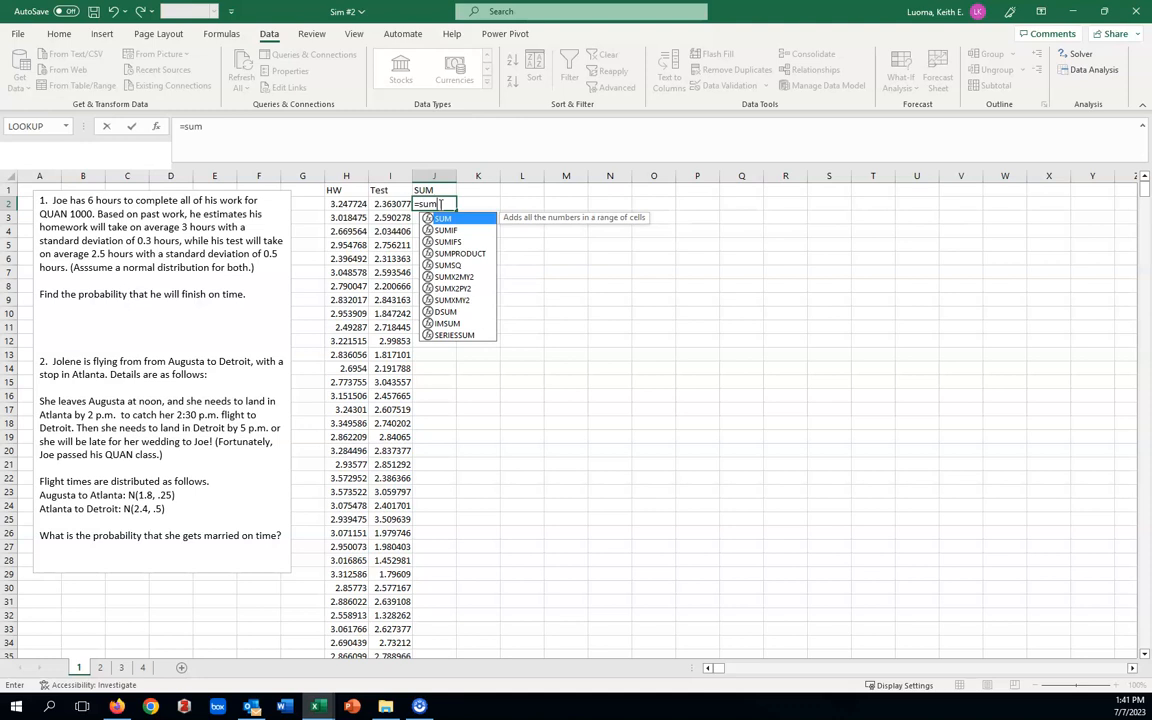
click(453, 216)
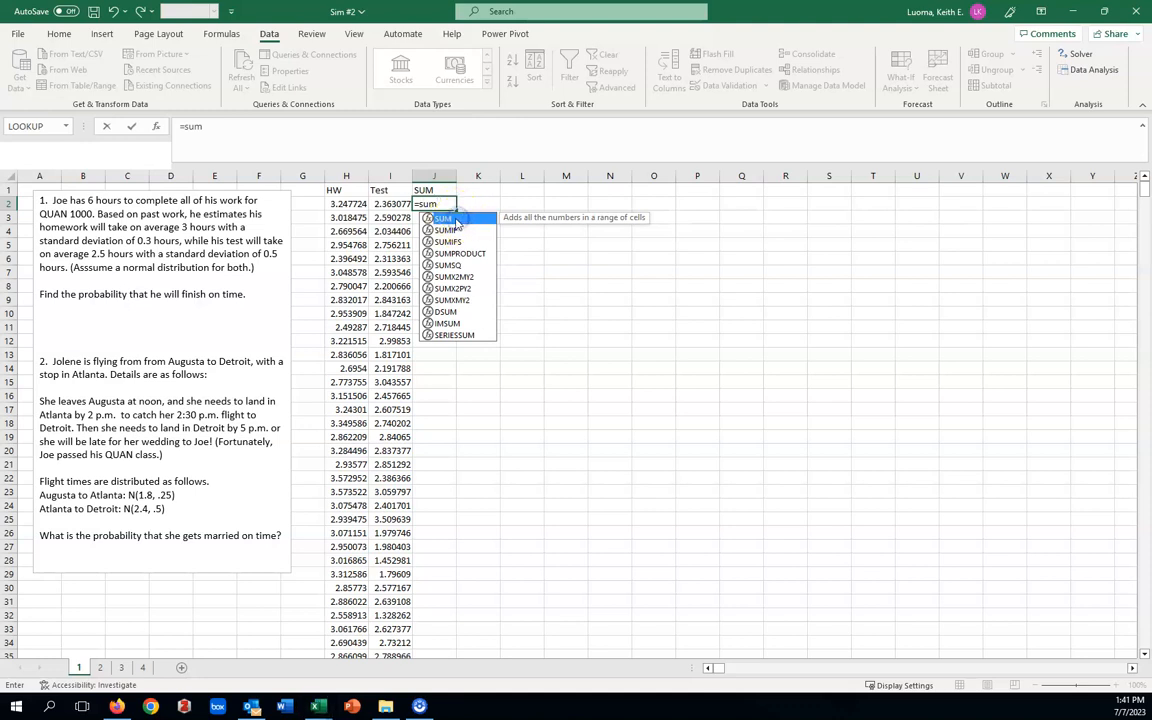
double_click(455, 219)
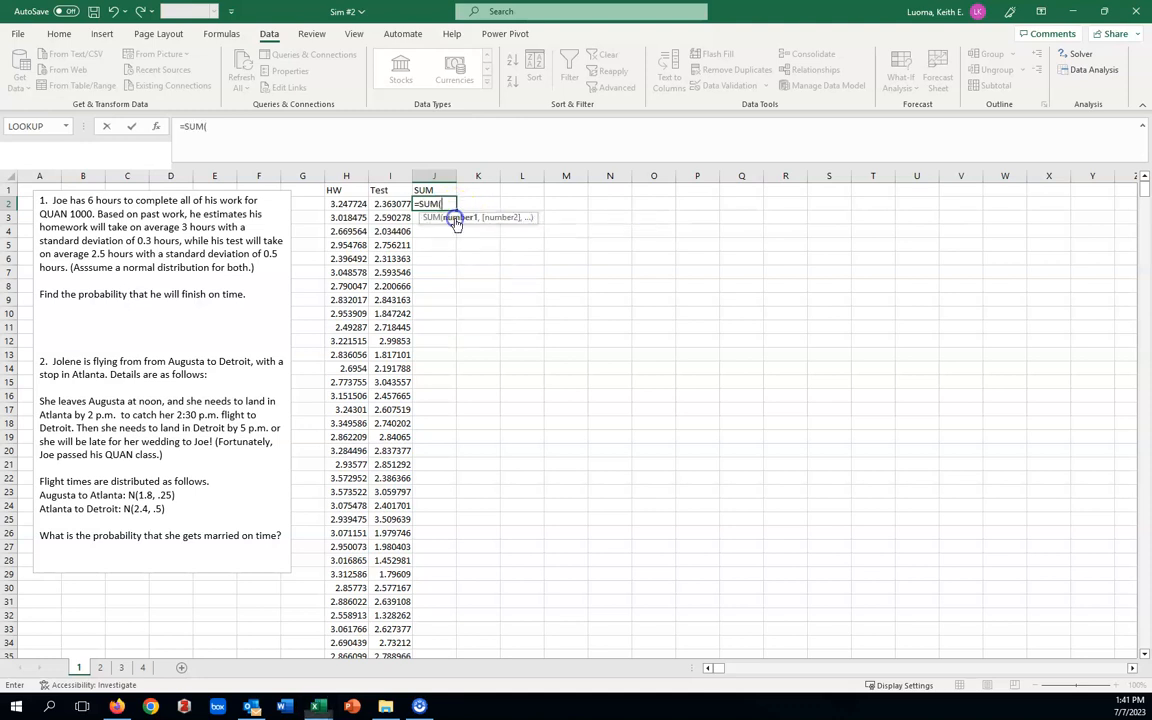
click(352, 204)
drag(350, 203, 378, 204)
text())
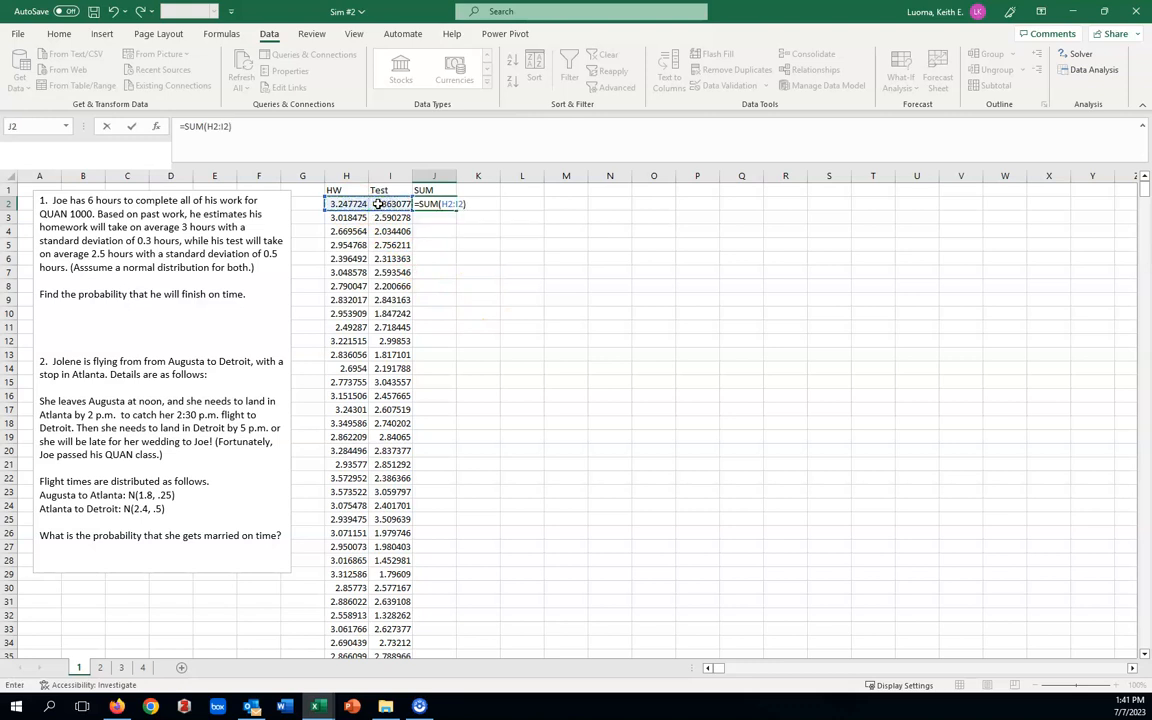
key(Return)
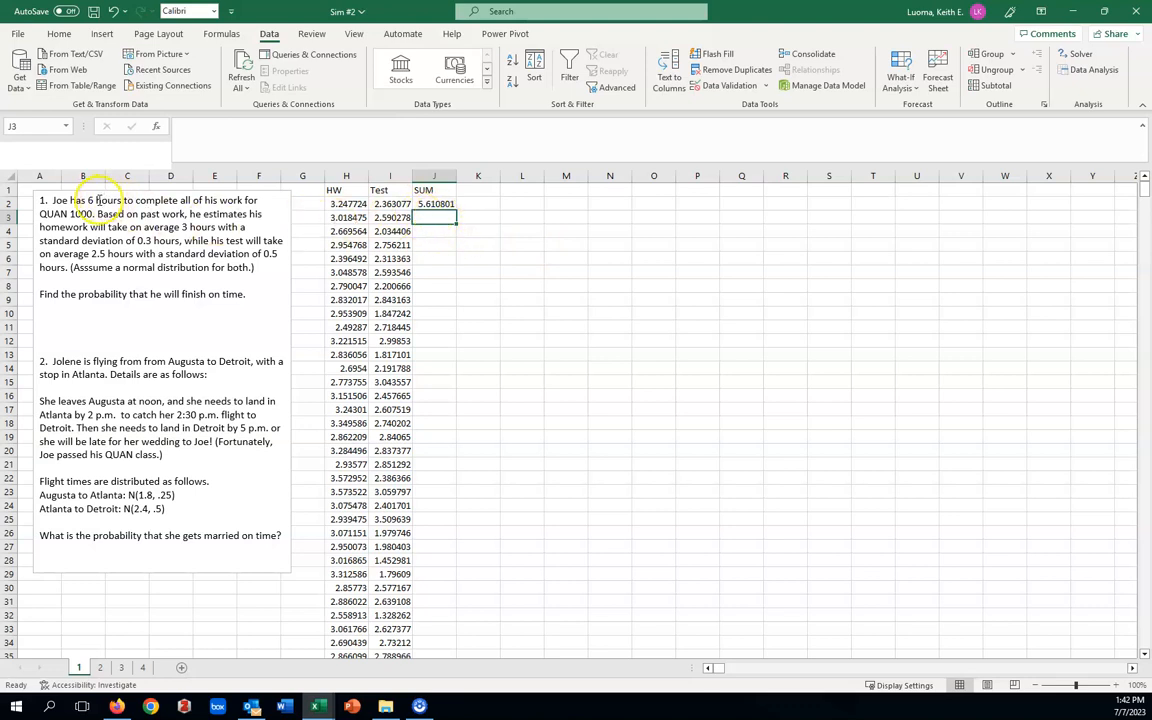
click(446, 204)
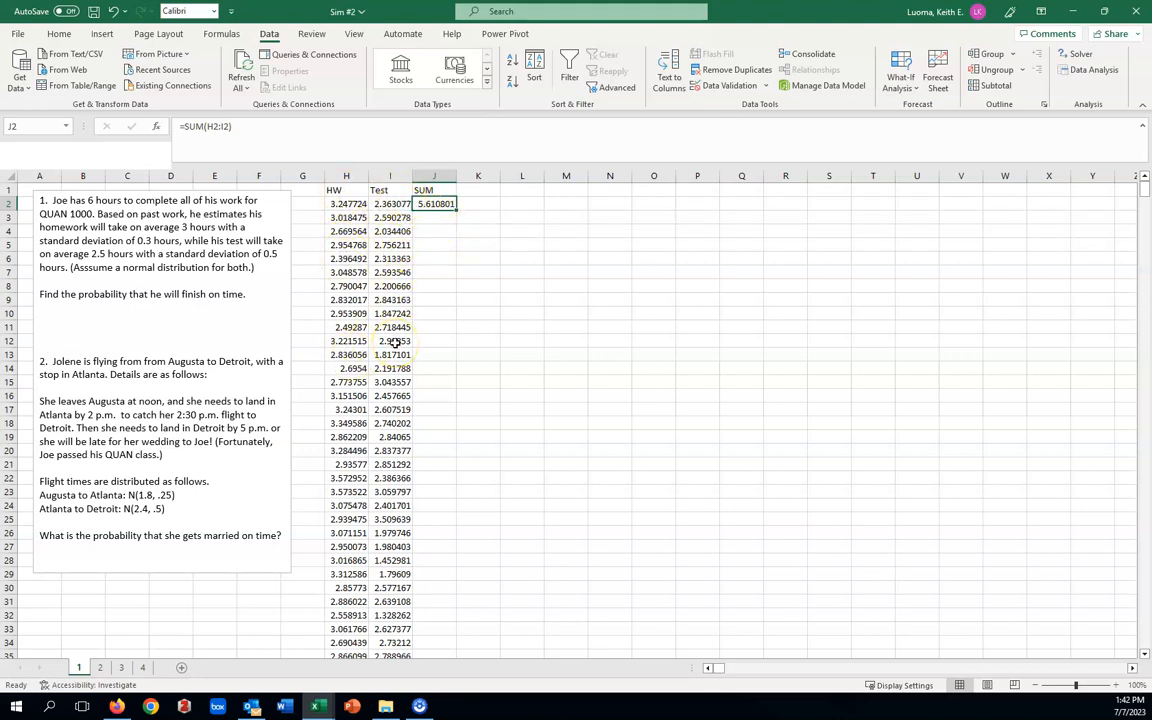
double_click(455, 207)
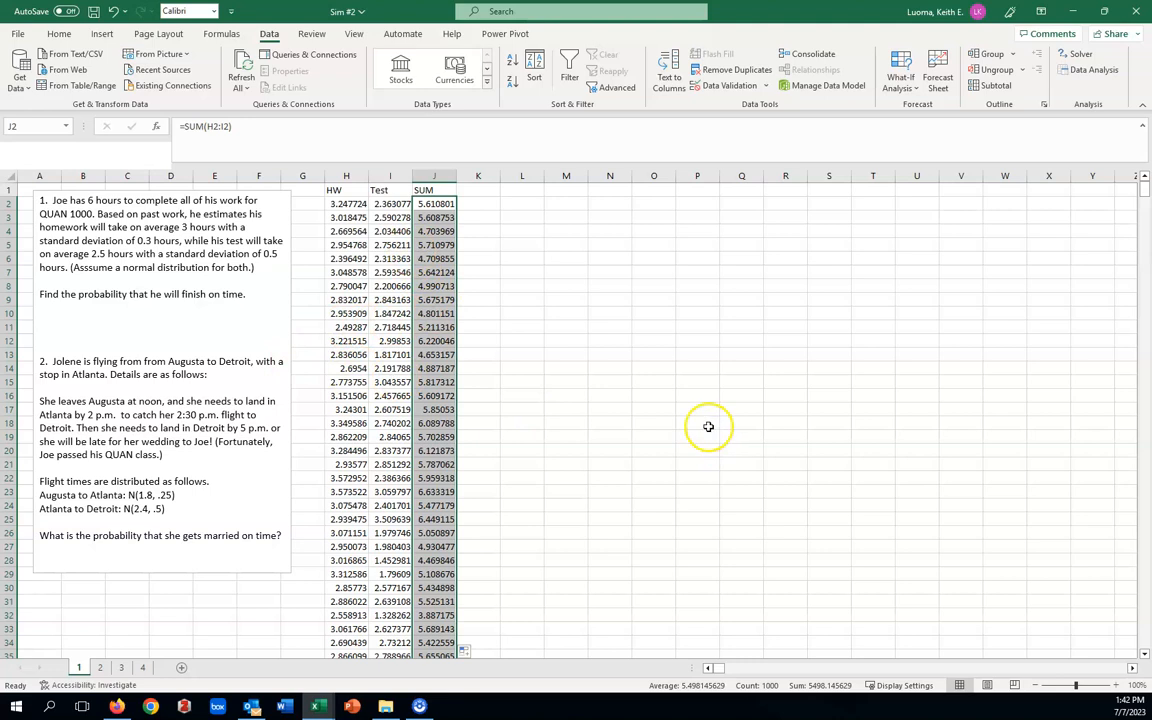
scroll(705, 425, down, 10)
scroll(702, 427, up, 8)
scroll(702, 425, up, 2)
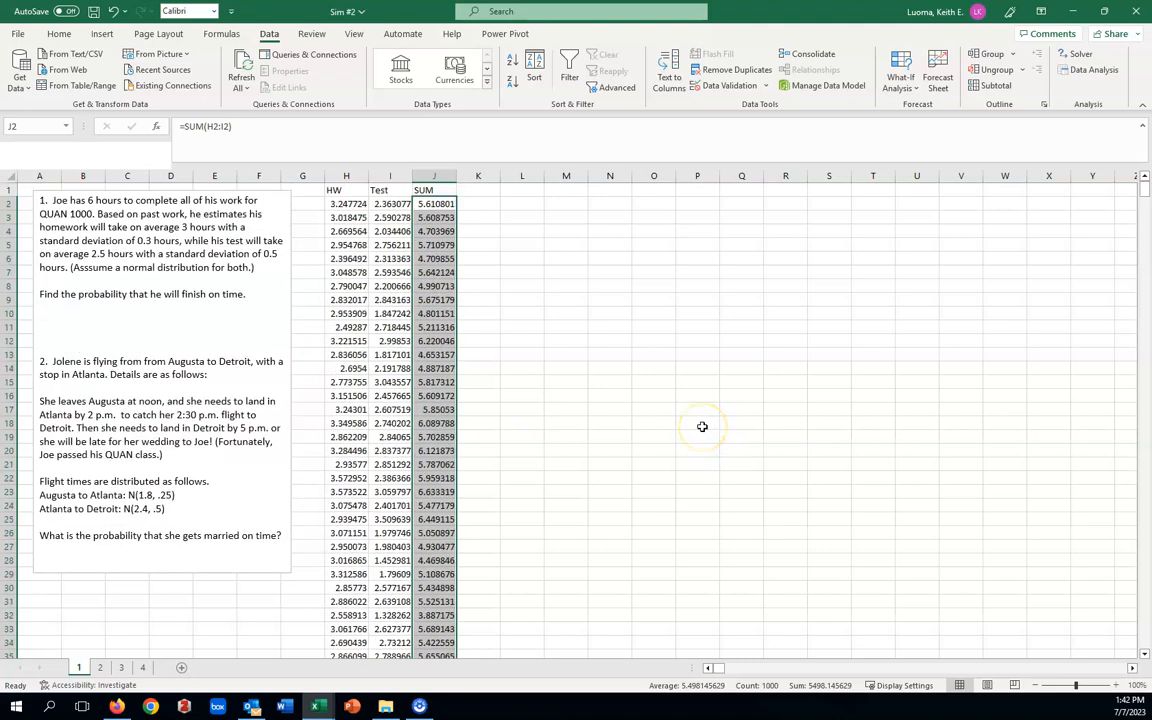
click(535, 380)
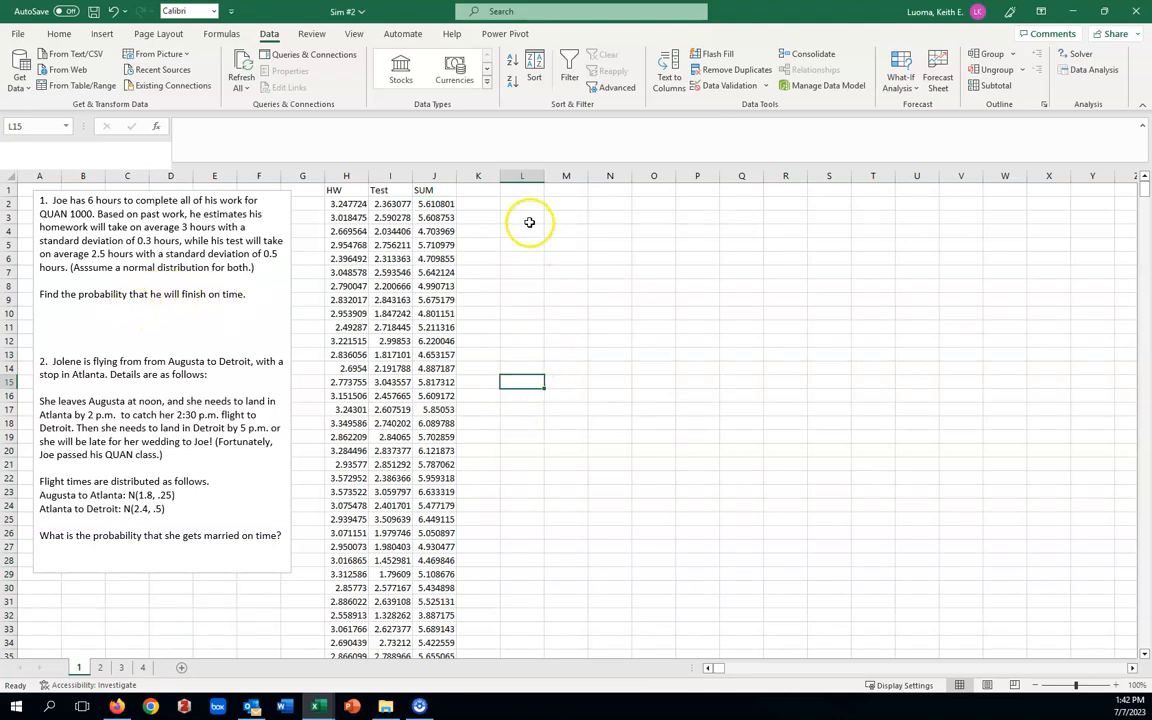
Enter the label P(sum<=6) in cell L2.
click(488, 203)
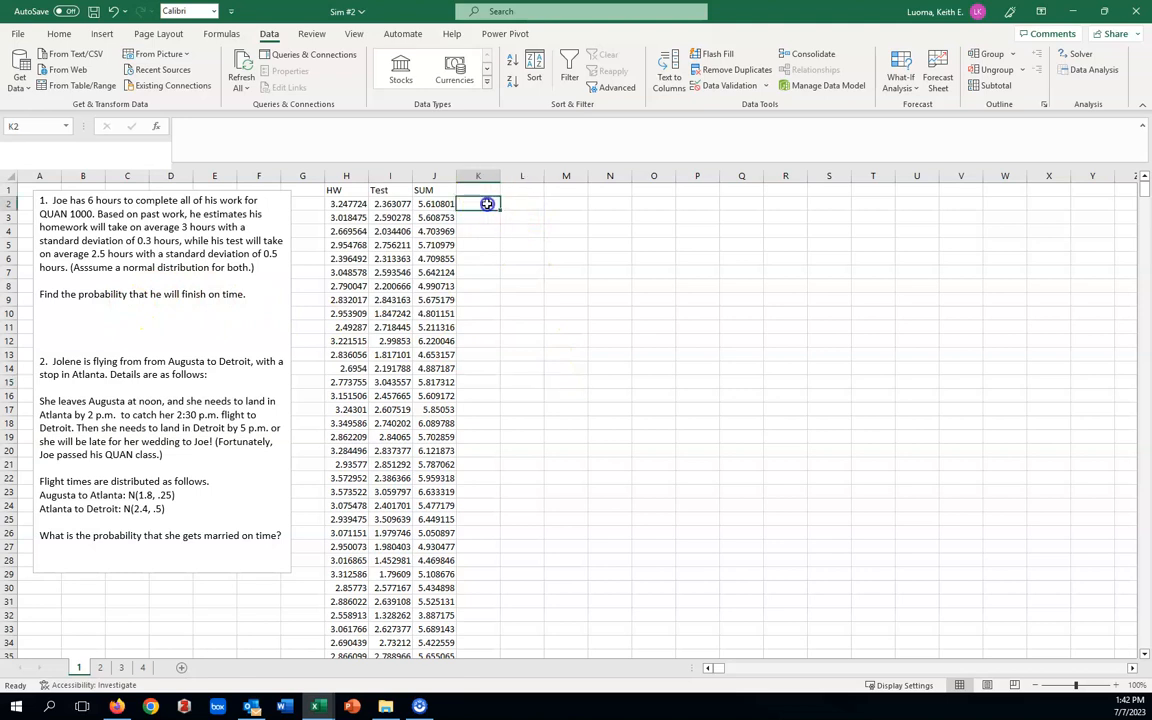
click(517, 204)
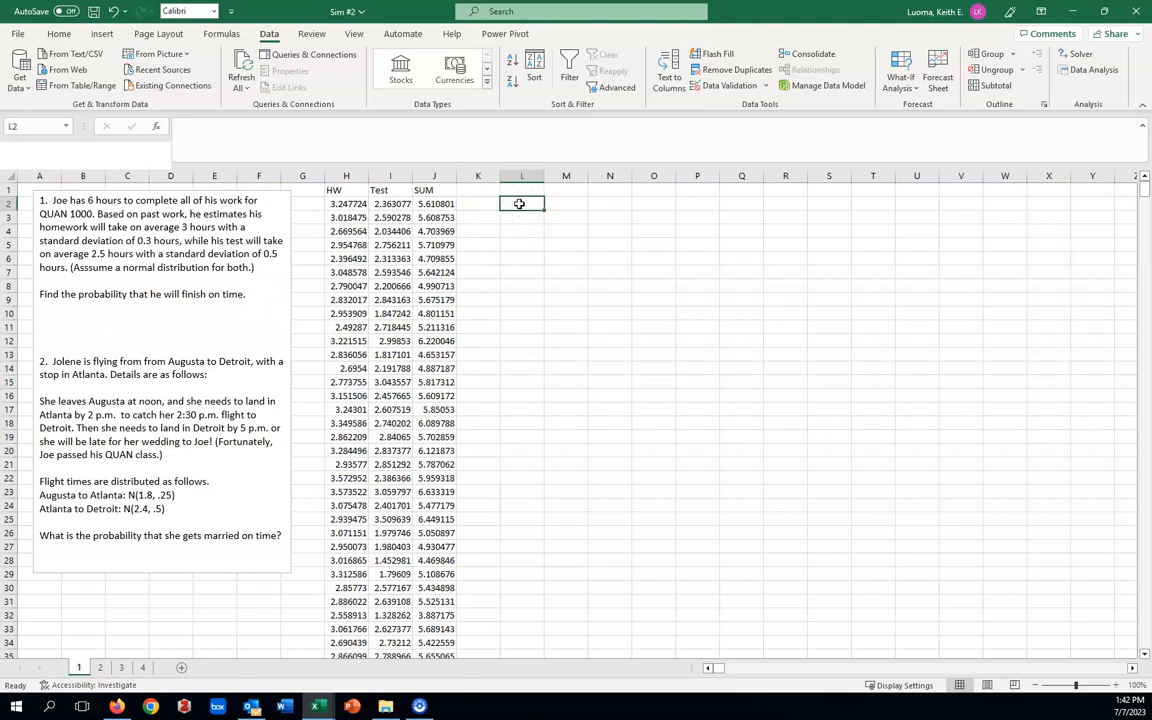
text(P)
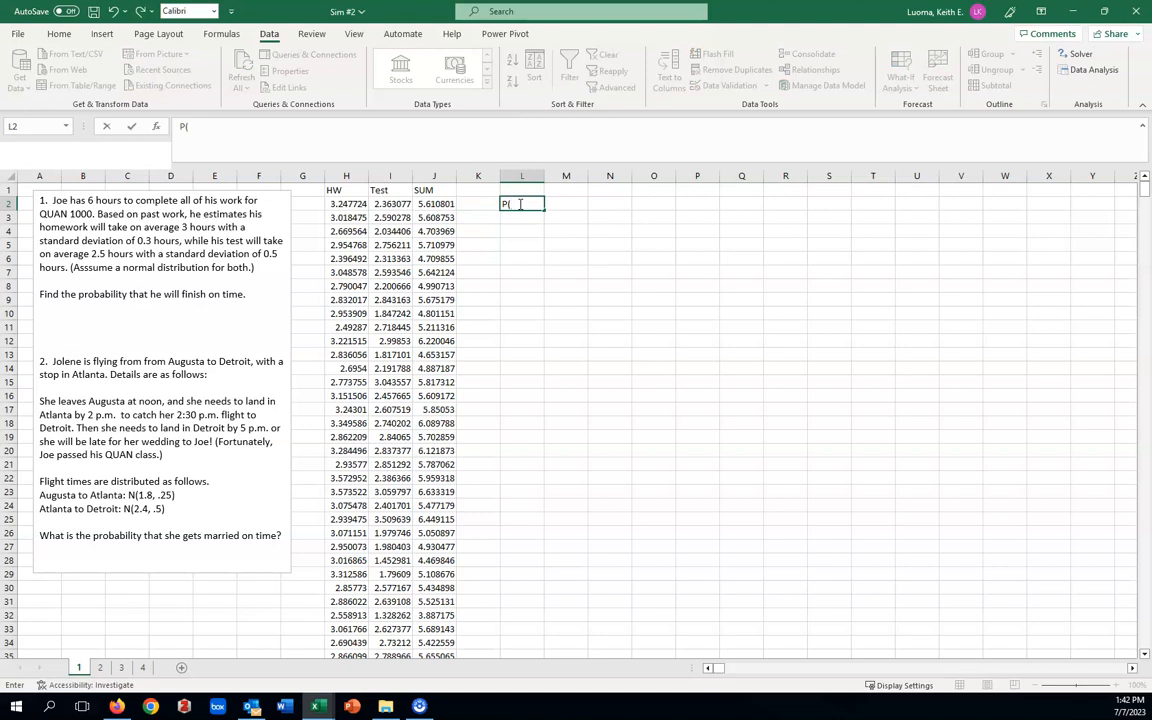
text((sum<=6)
click(519, 247)
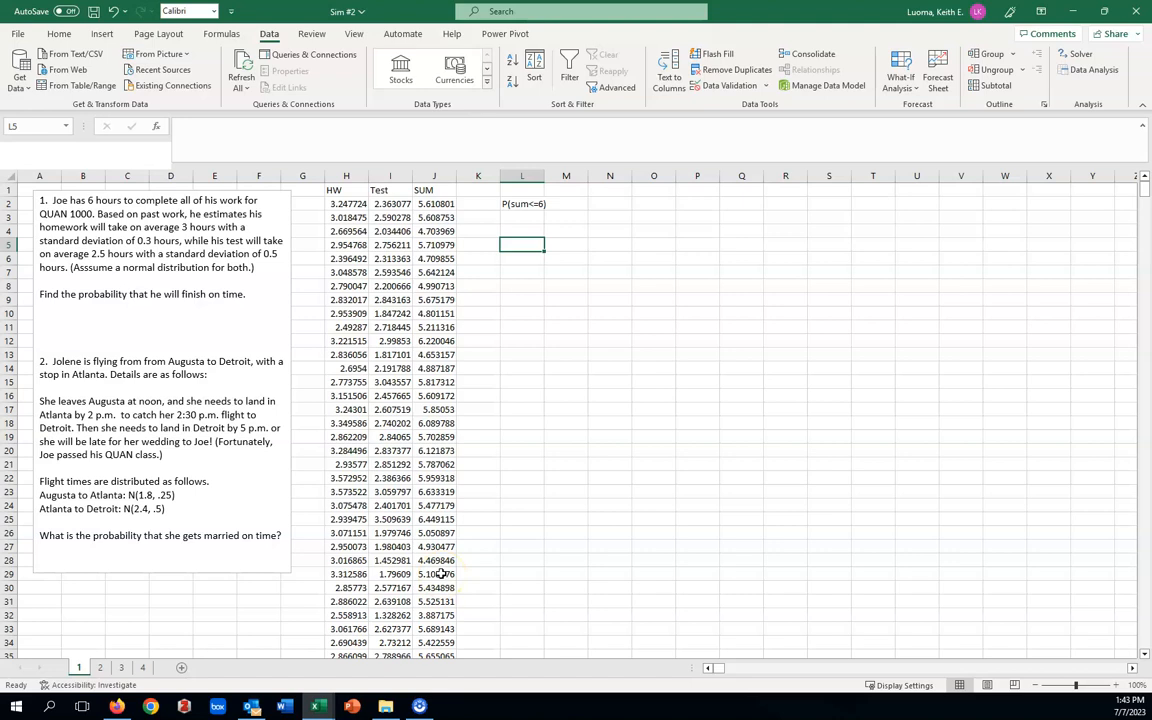
Count the total times in column J that are at most 6 with =COUNTIF(J:J,"<=6") in cell L4.
click(516, 230)
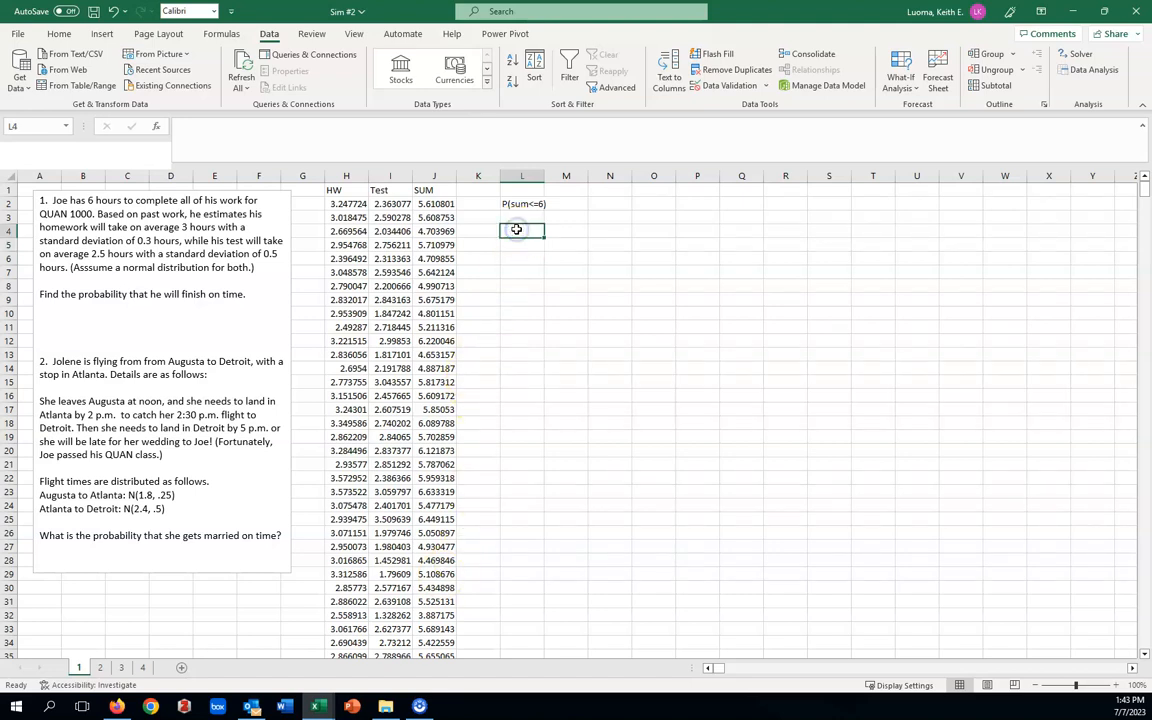
text(=cou)
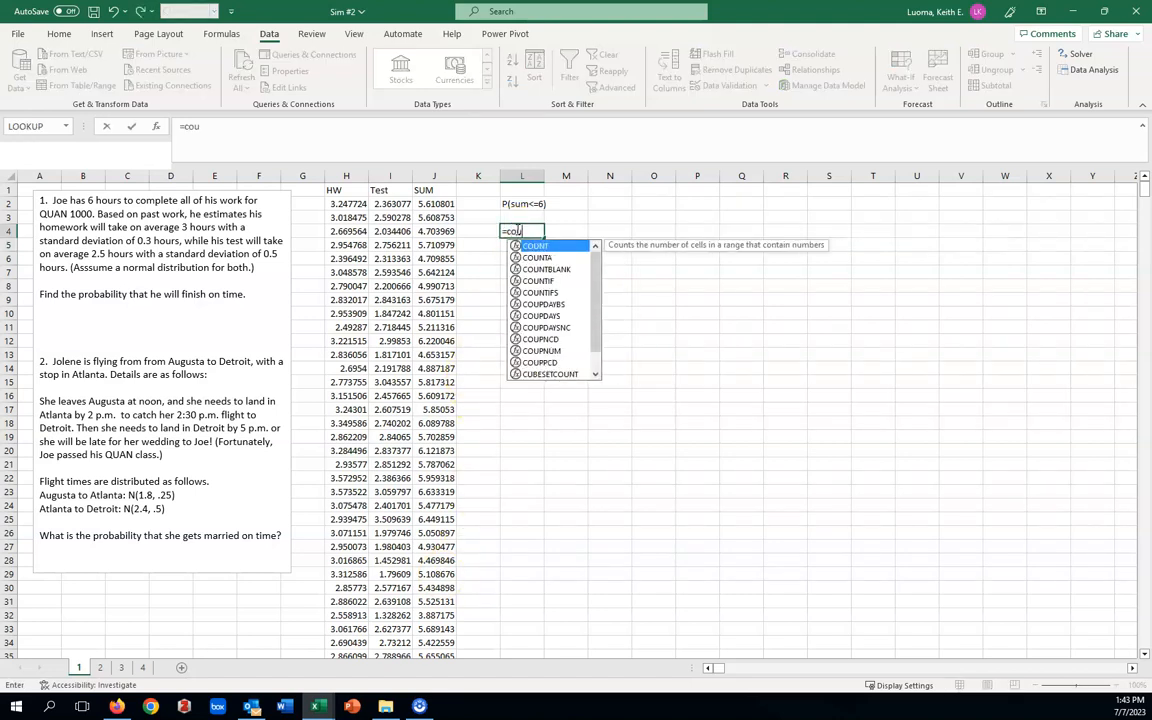
text(nt)
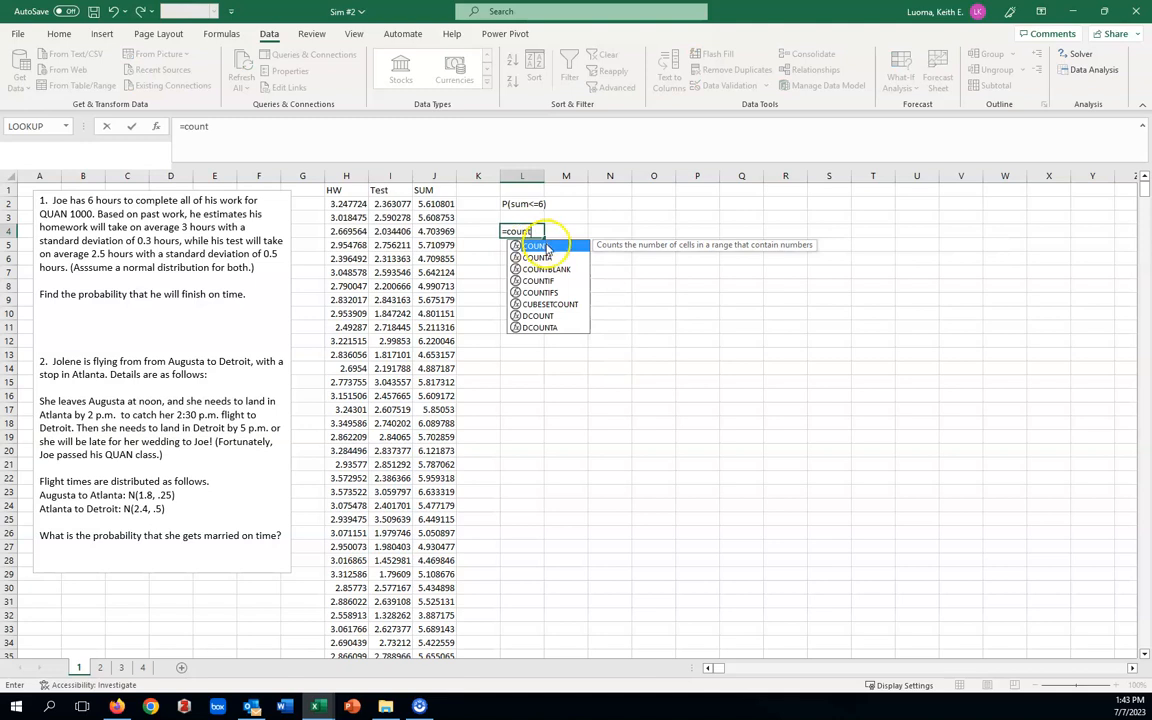
double_click(536, 245)
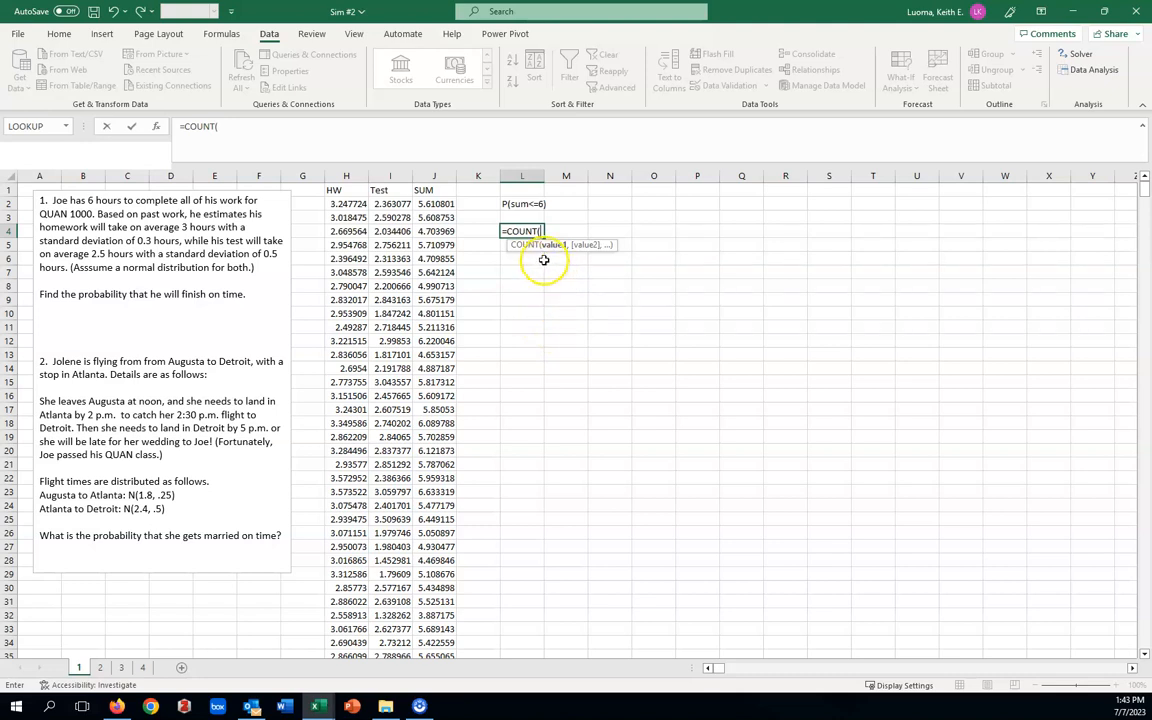
key(BackSpace)
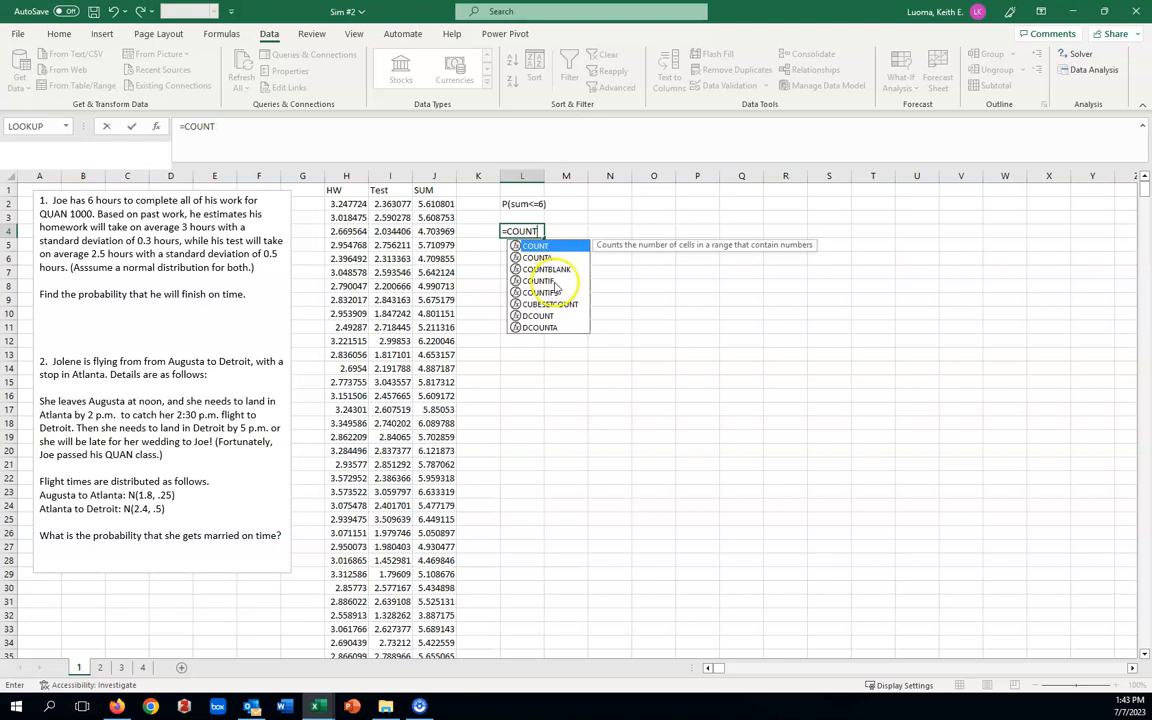
double_click(542, 280)
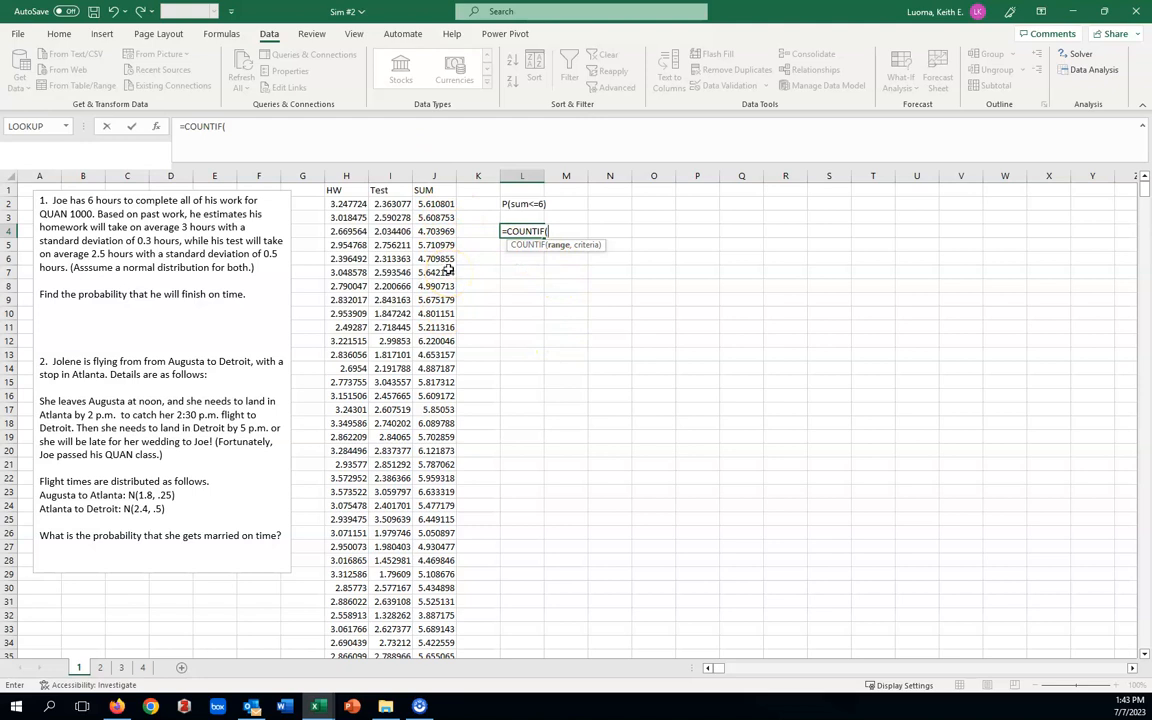
click(436, 175)
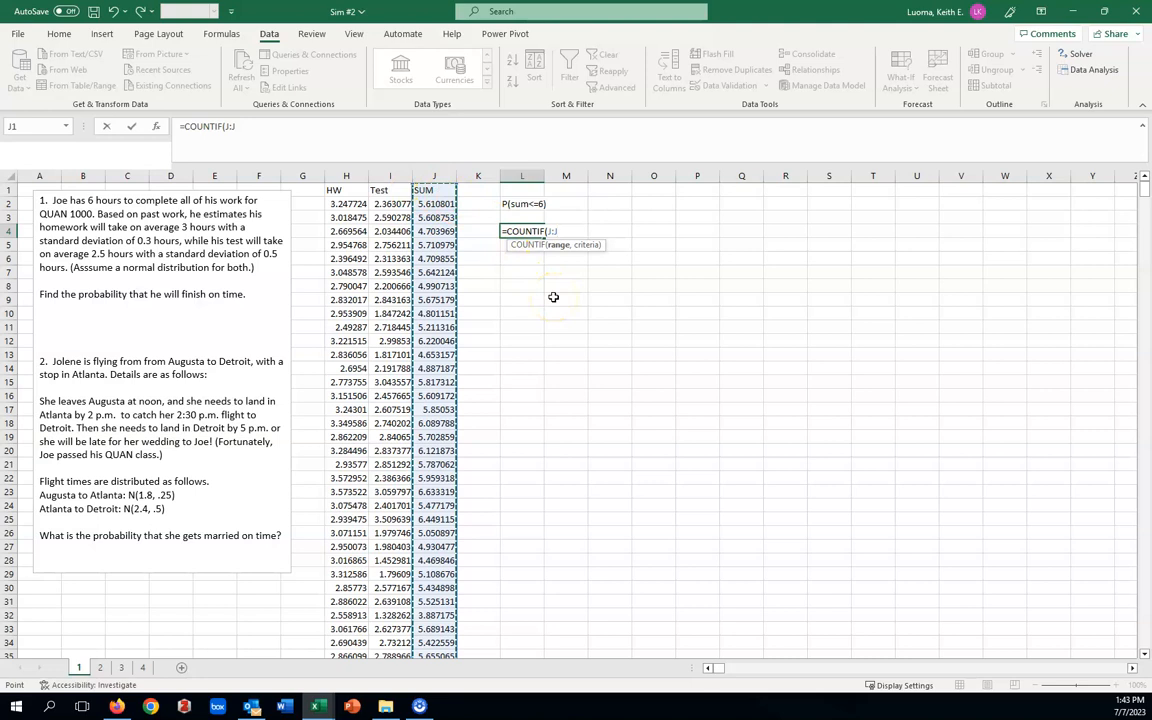
text(,"<=6)
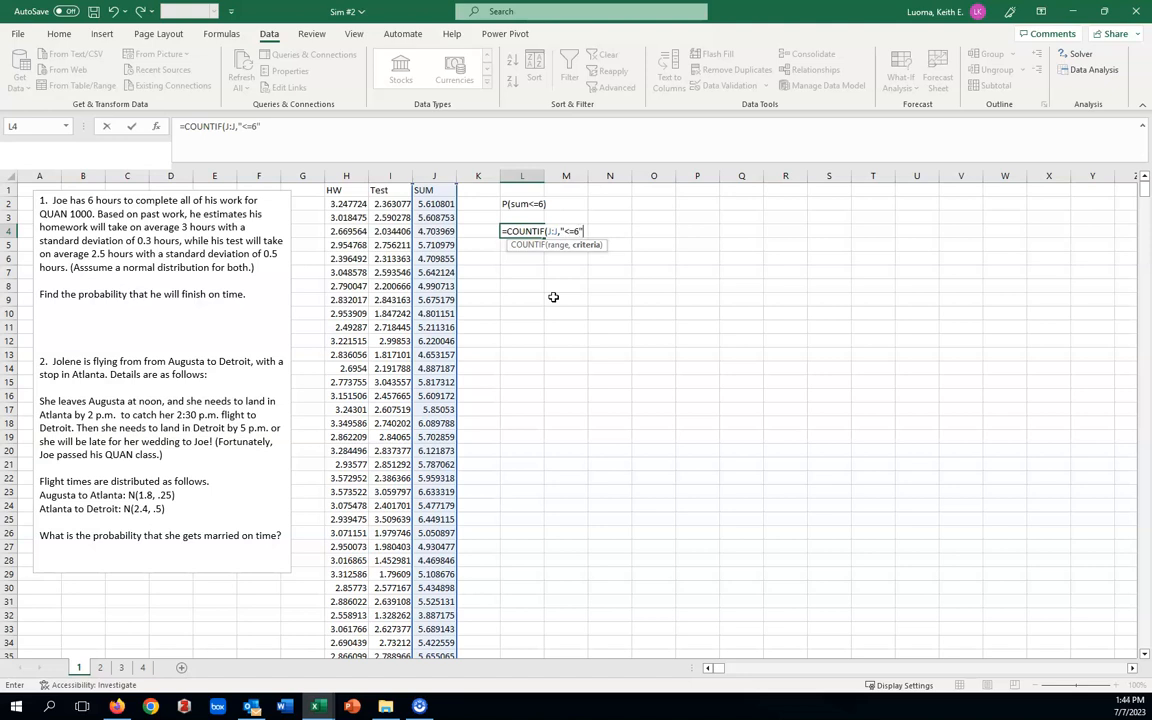
text())
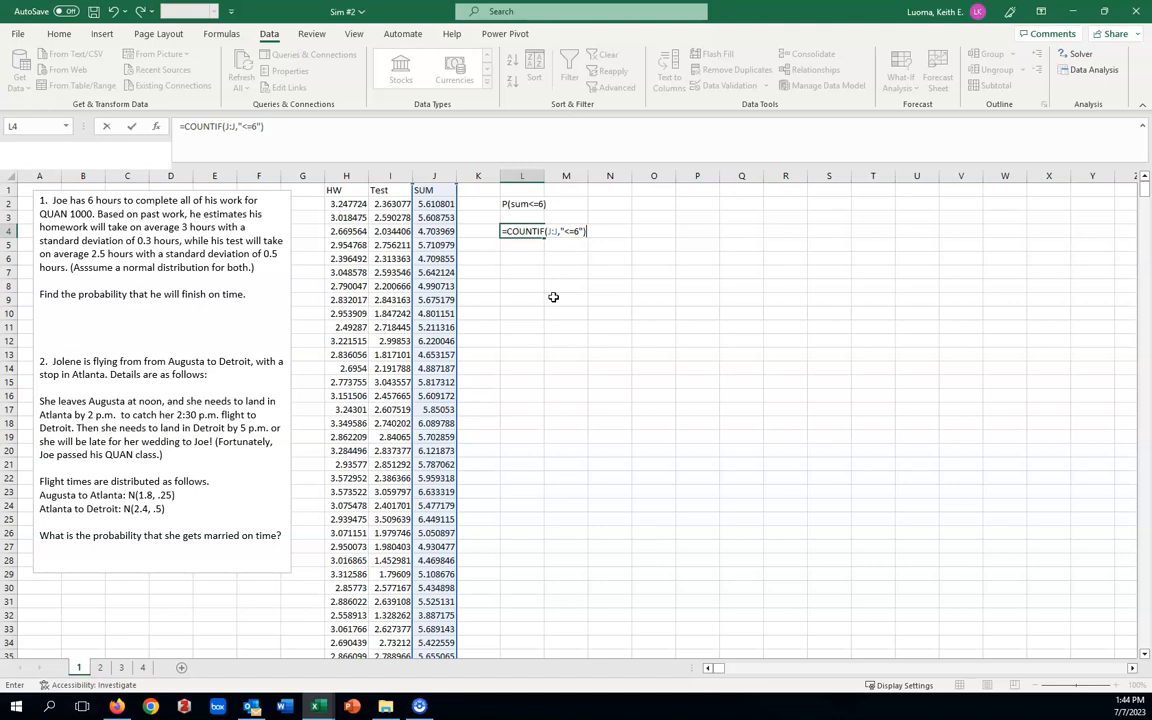
key(Return)
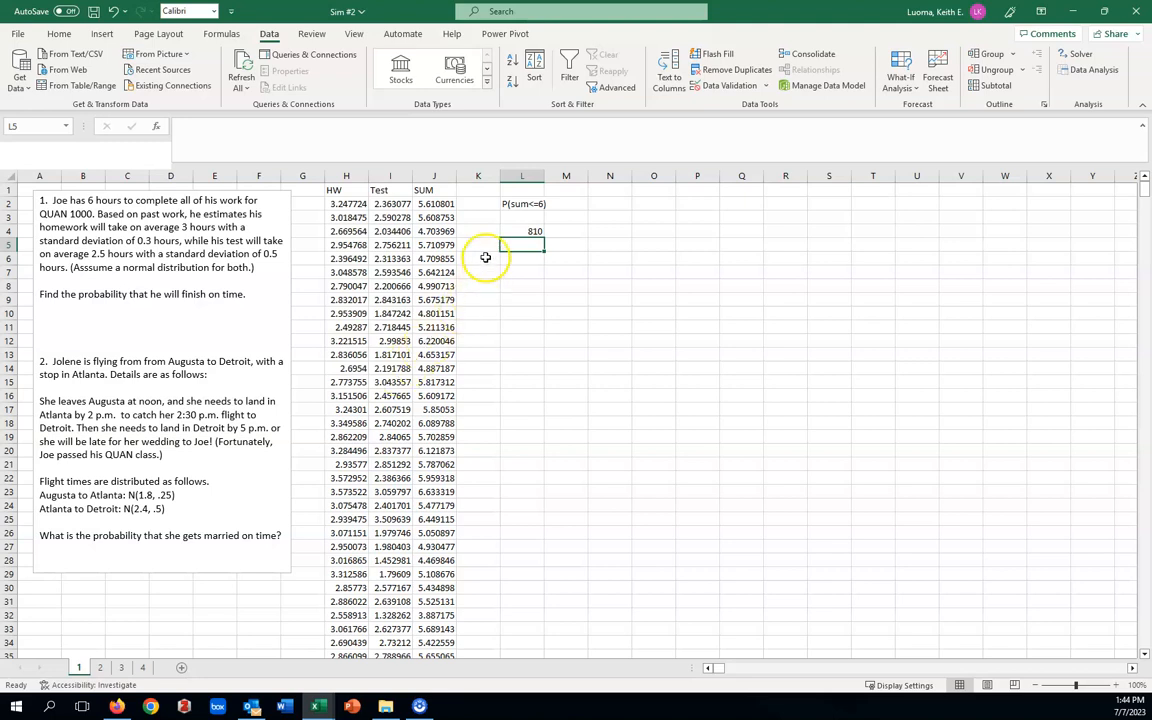
Extend the L4 formula to =COUNTIF(J:J,"<=6")/COUNT(J:J) to turn the count into a probability.
click(530, 231)
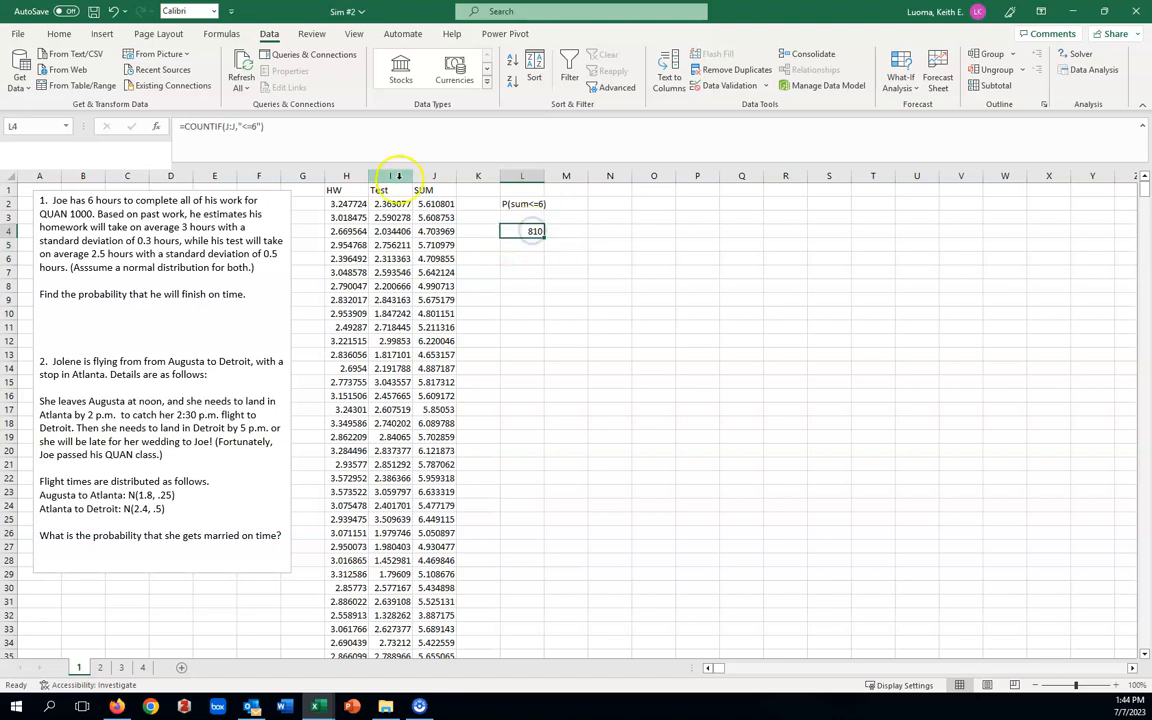
click(267, 125)
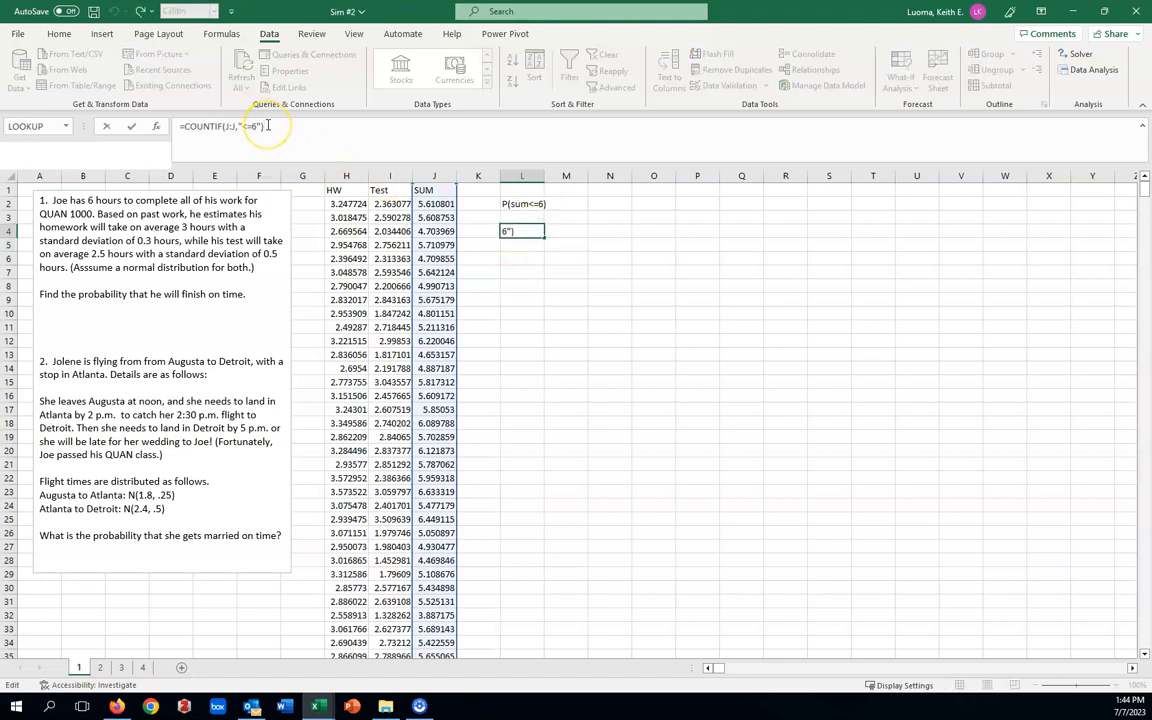
text(/count)
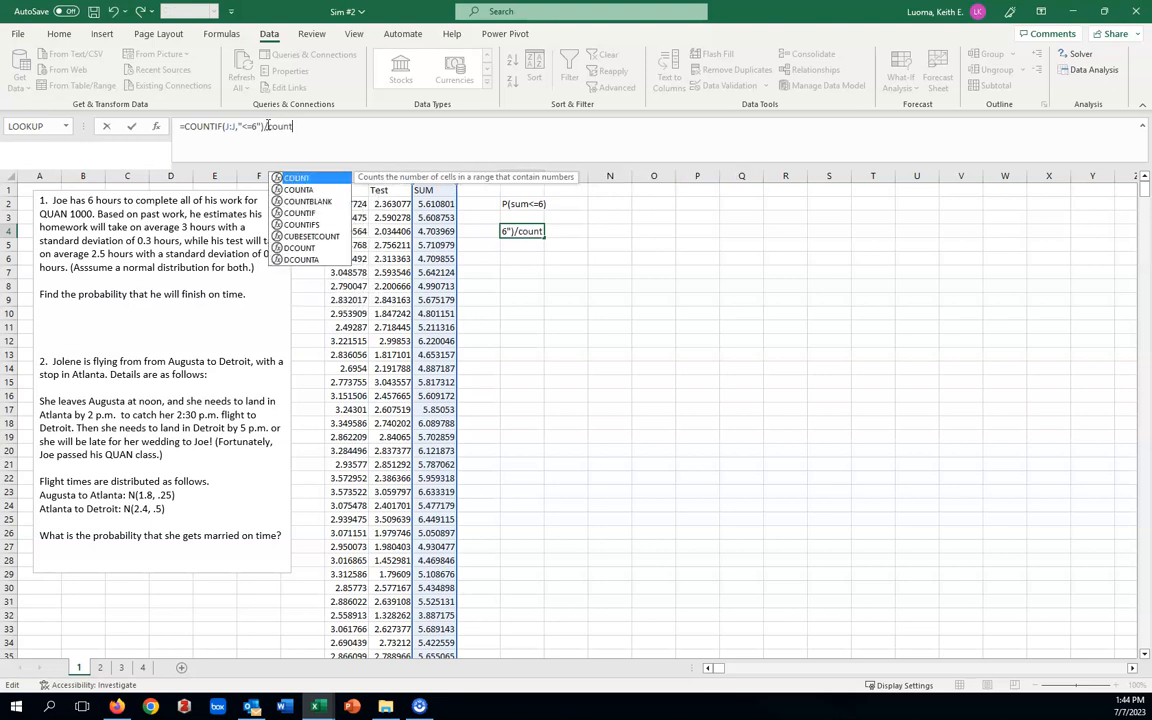
double_click(292, 178)
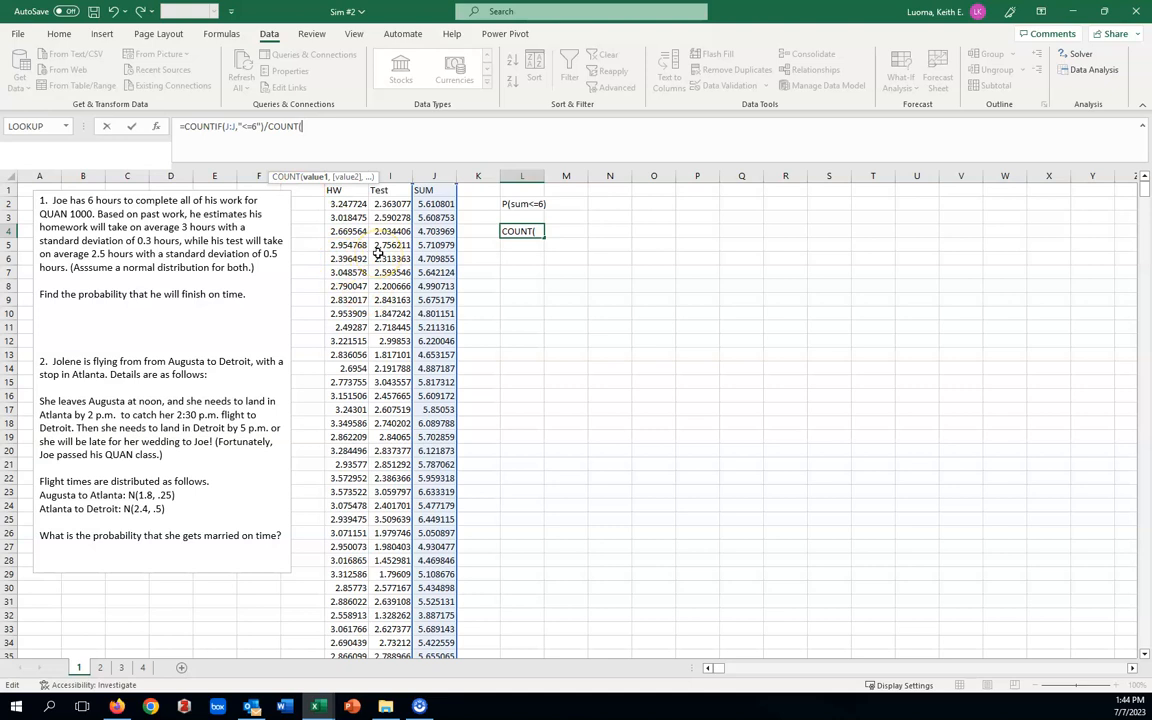
click(435, 286)
click(437, 175)
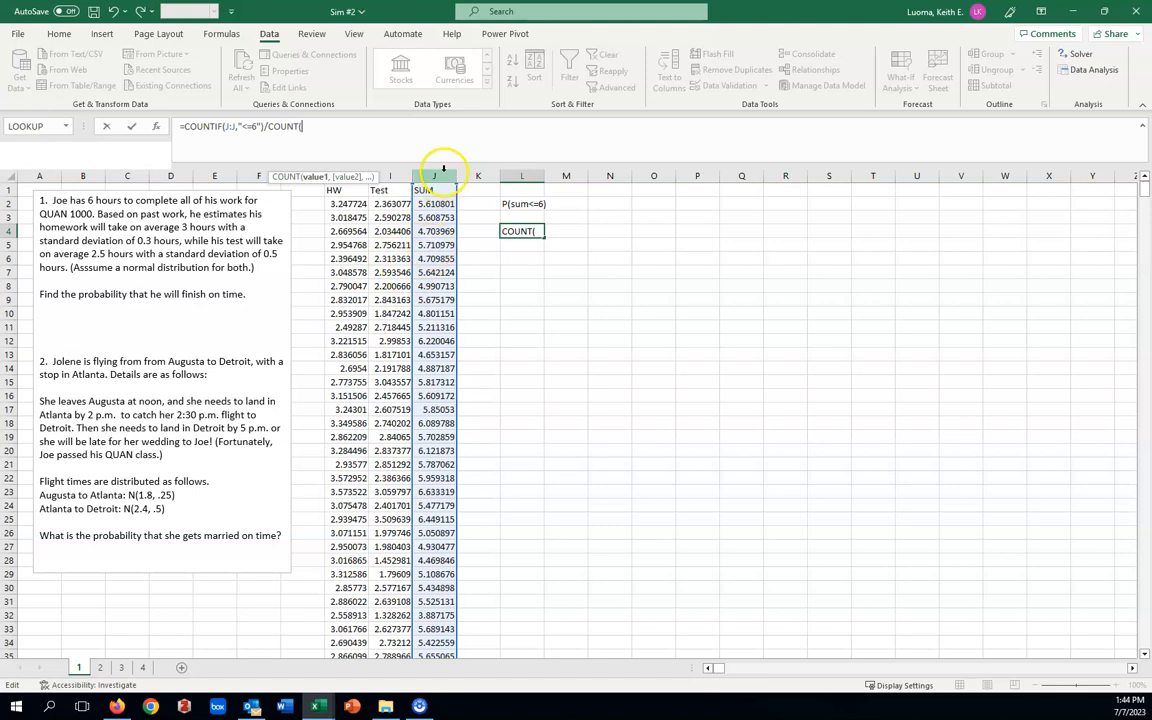
click(379, 175)
click(434, 175)
click(434, 175)
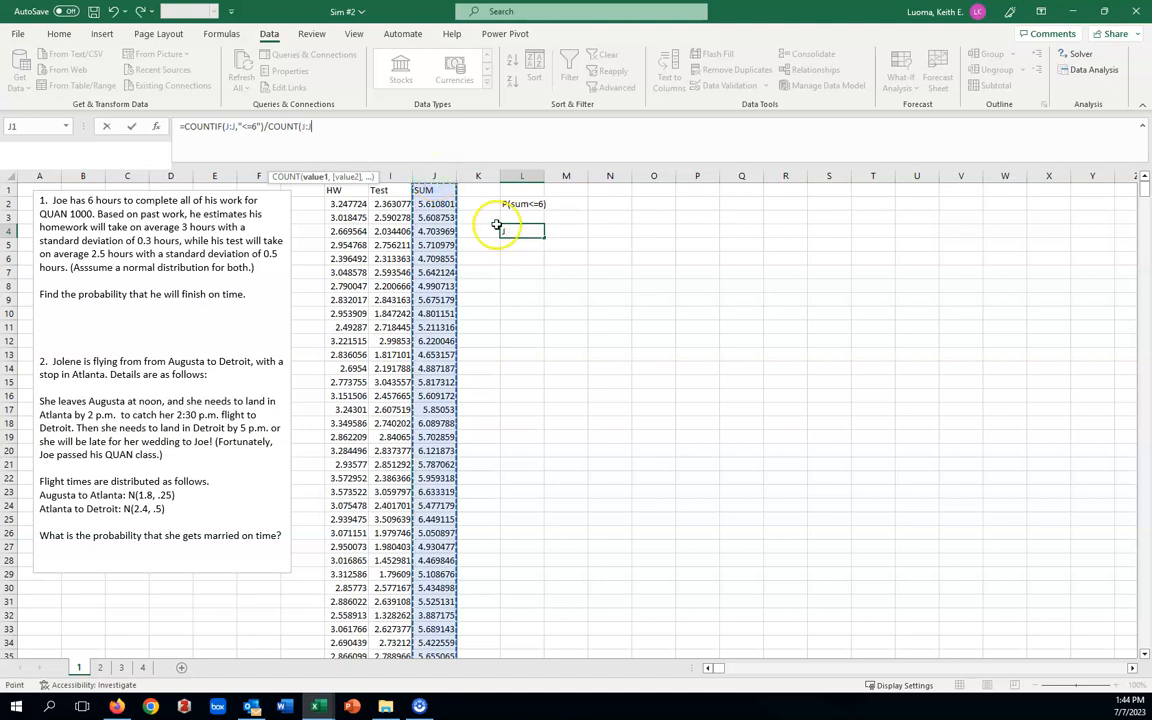
text())
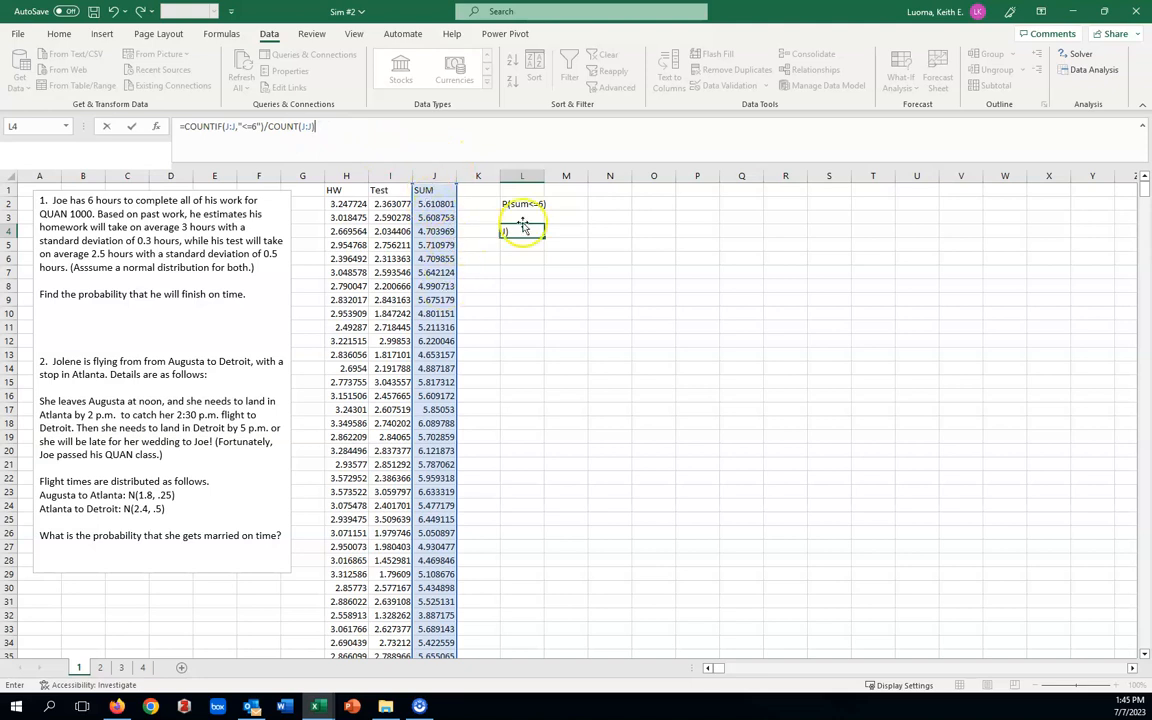
key(Return)
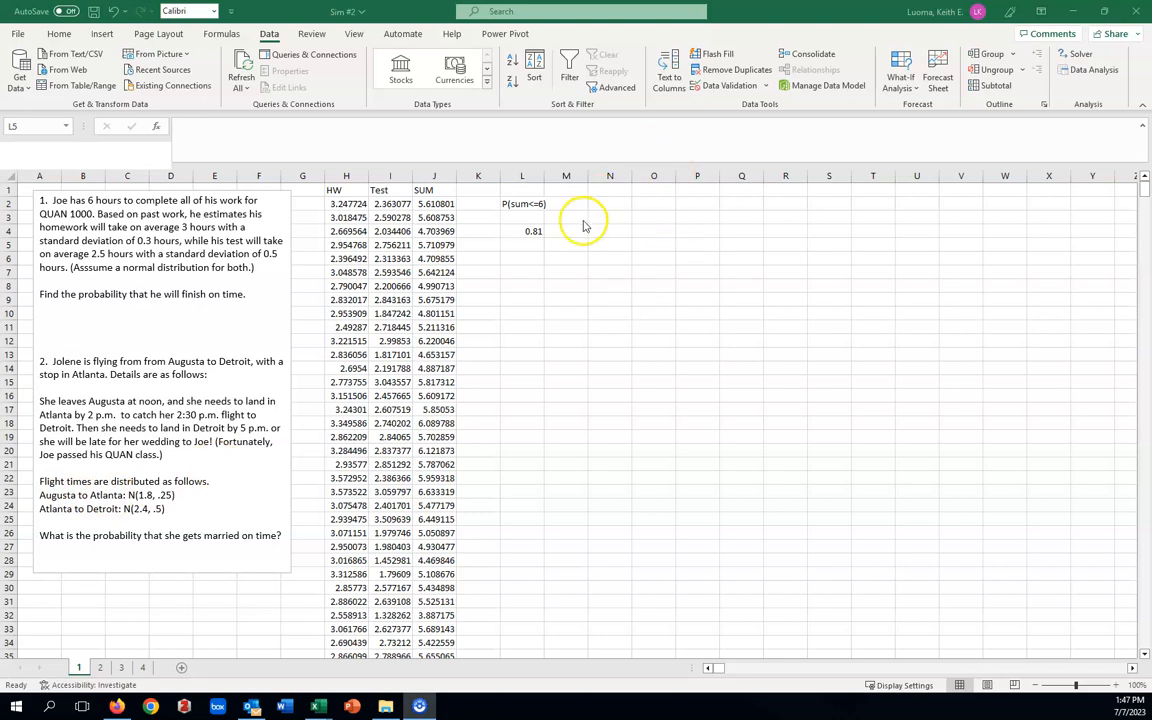
Enter the heading Aug to Atl in cell N1 and widen column N slightly to fit it.
click(613, 192)
click(611, 189)
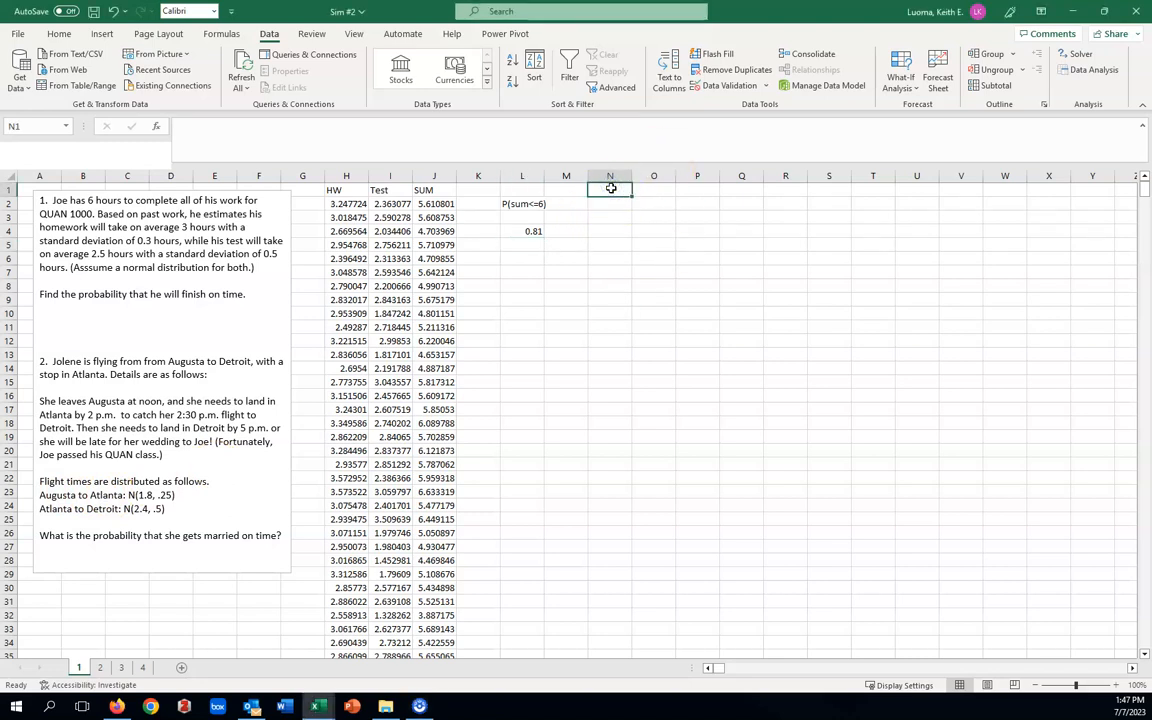
text(Aug to Atl)
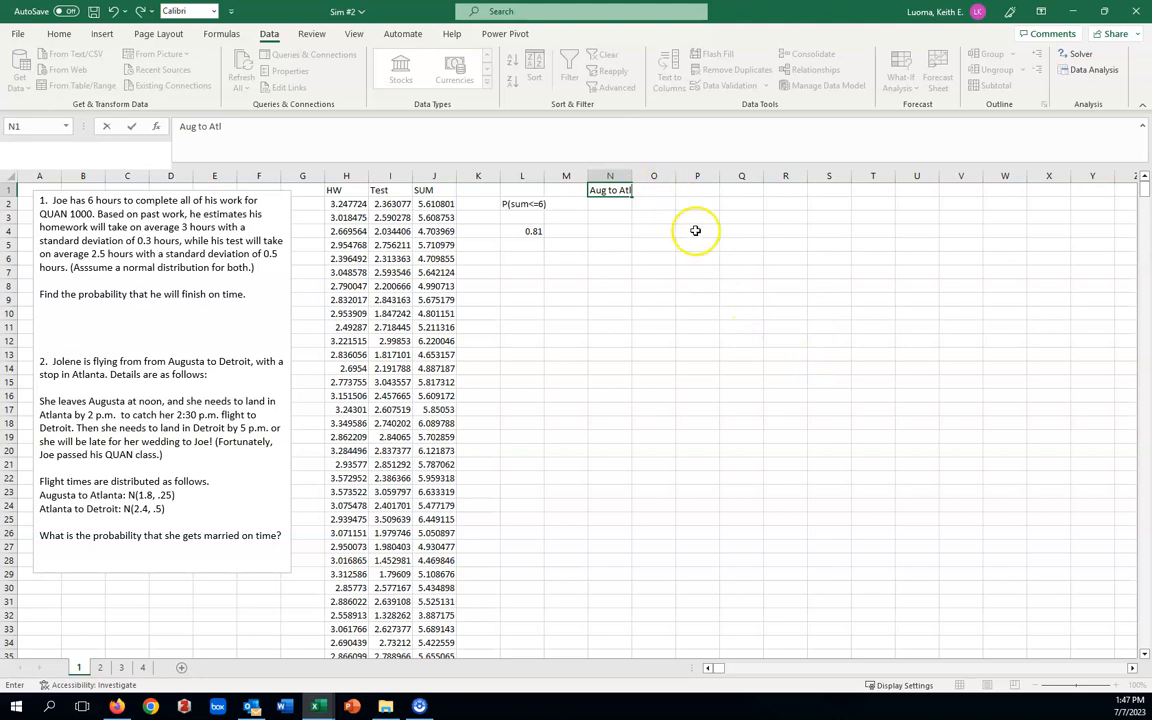
click(697, 243)
drag(632, 176, 641, 176)
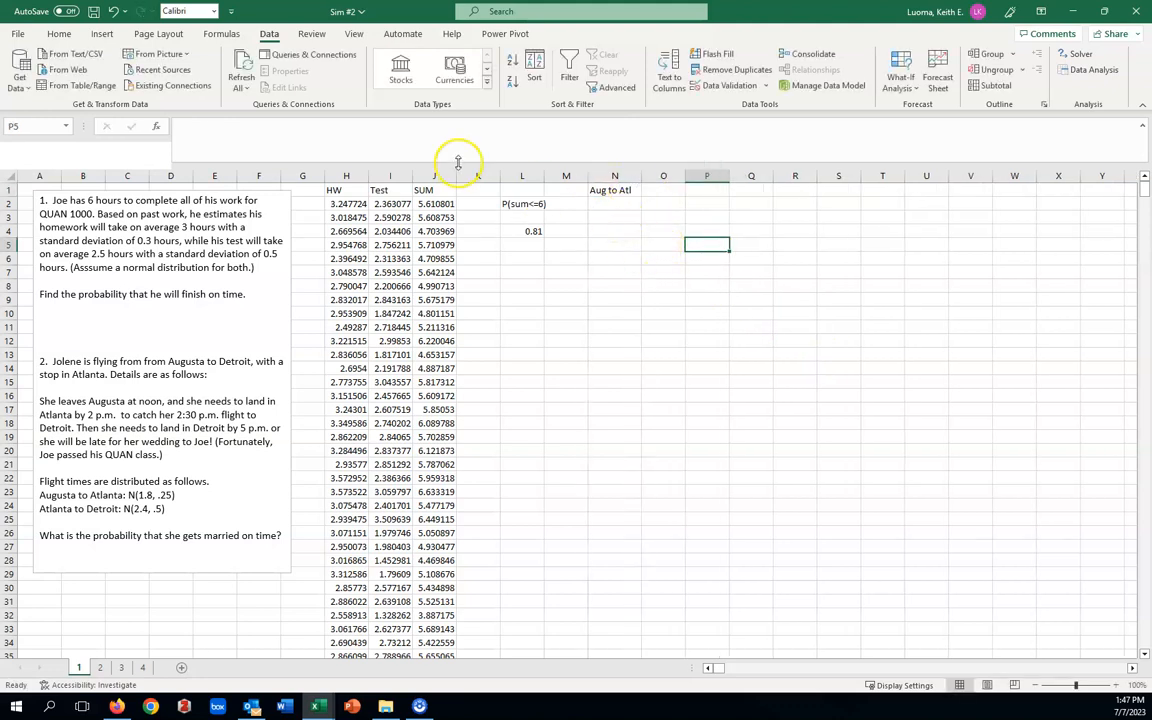
Start a Random Number Generation for the Augusta to Atlanta flight times with mean 1.8 and standard deviation .25.
click(1093, 70)
click(729, 266)
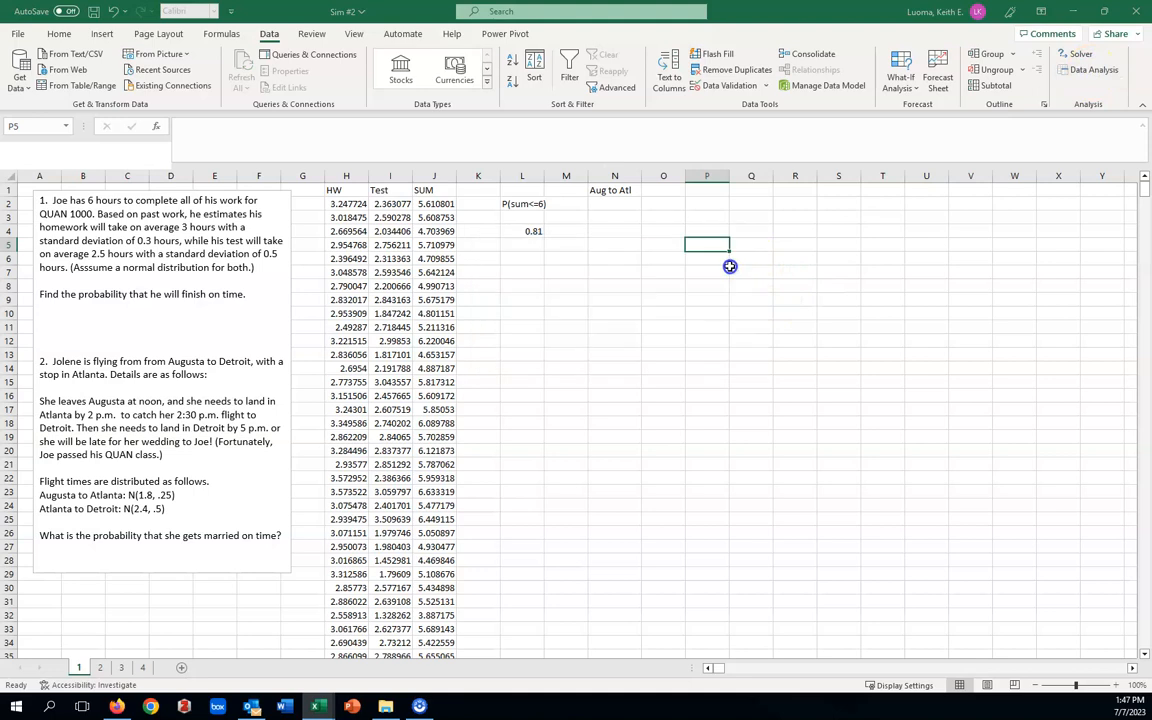
drag(640, 193, 836, 219)
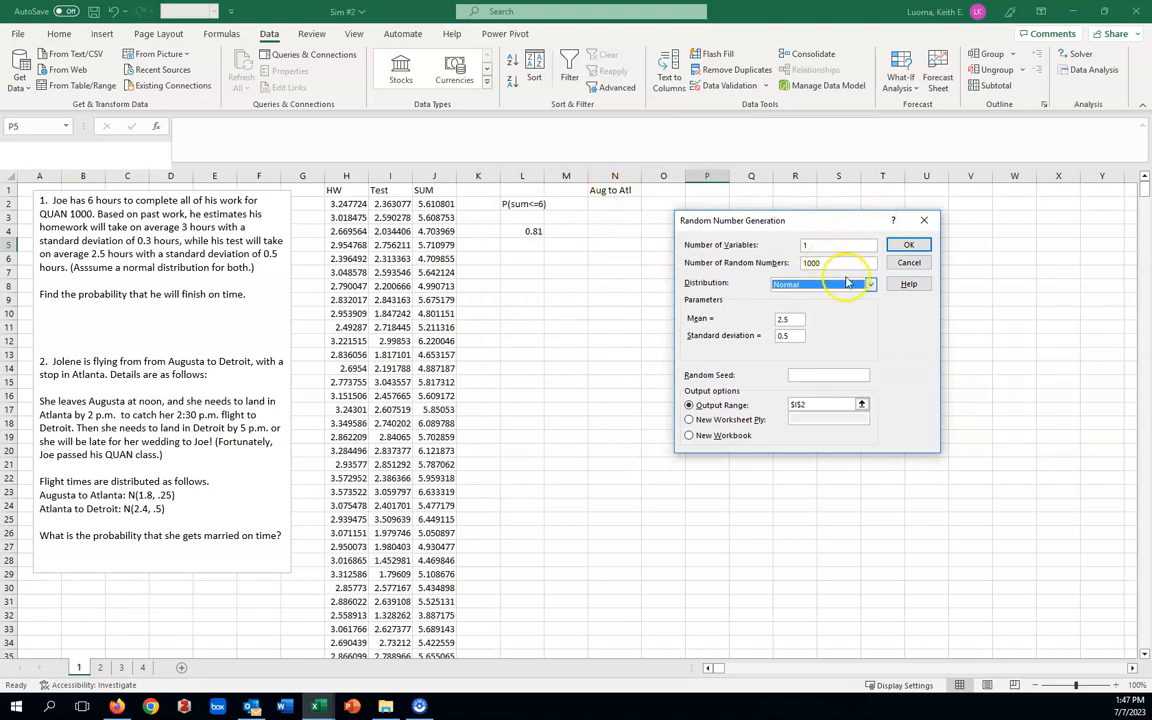
double_click(772, 319)
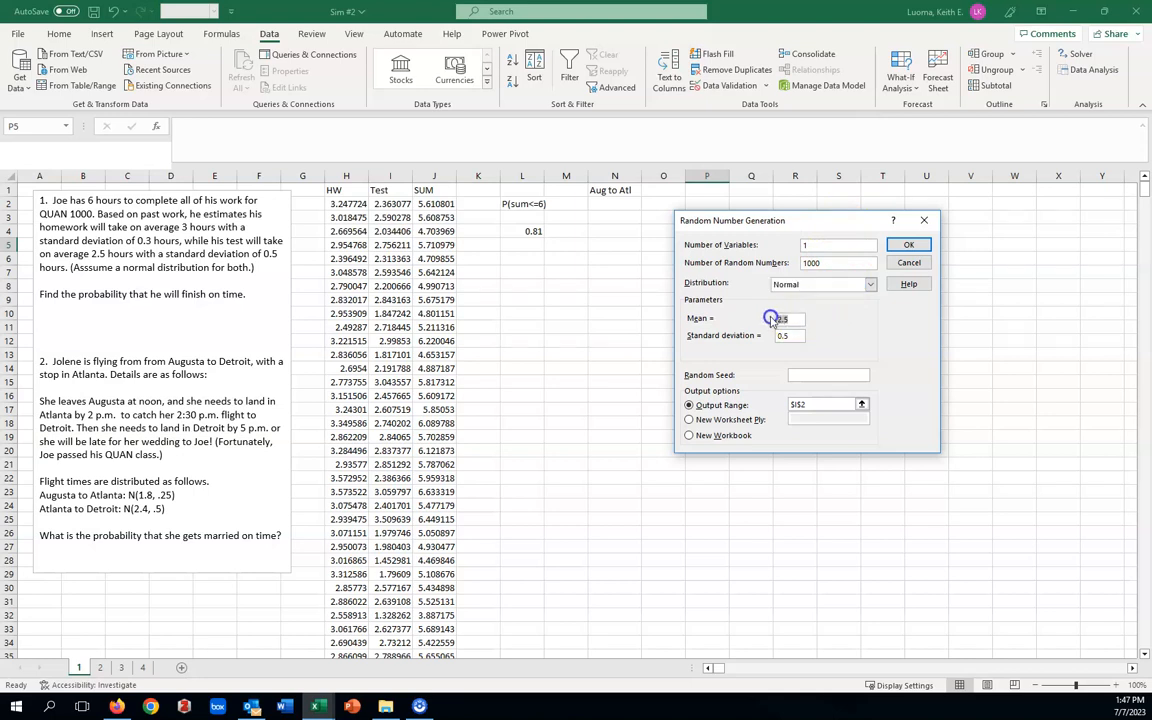
text(1.8)
double_click(779, 335)
text(.25)
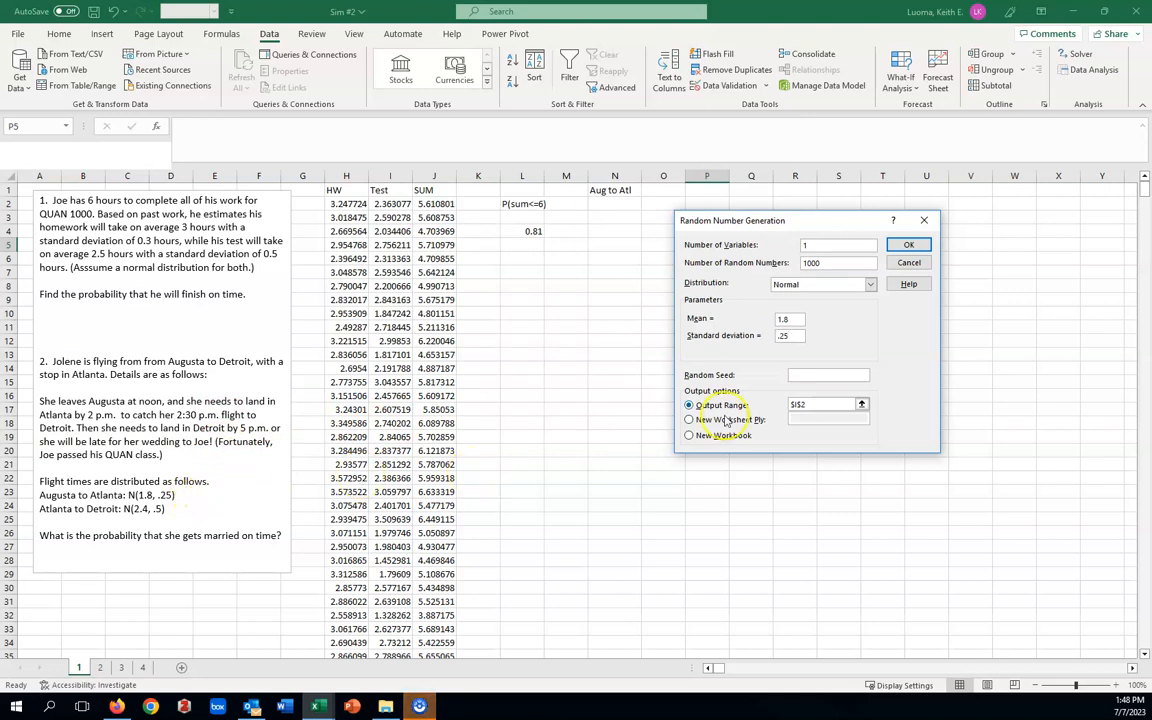
Change the output range to cell N2 and generate the random Augusta to Atlanta flight times.
click(785, 405)
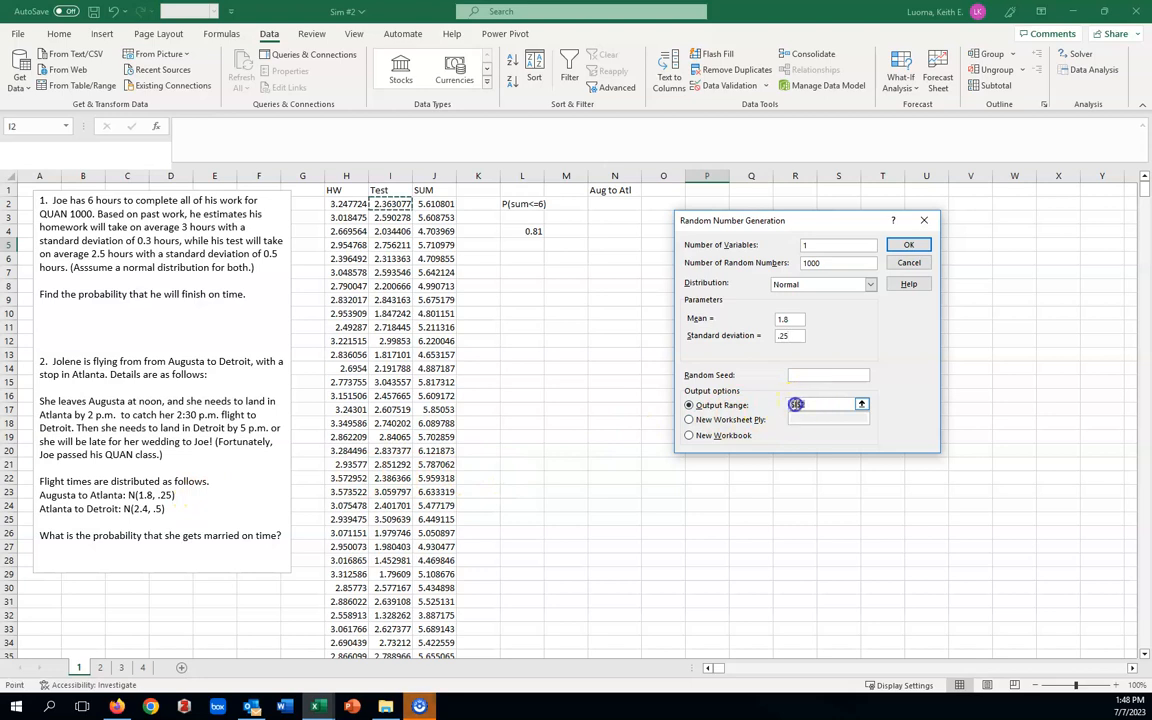
key(BackSpace)
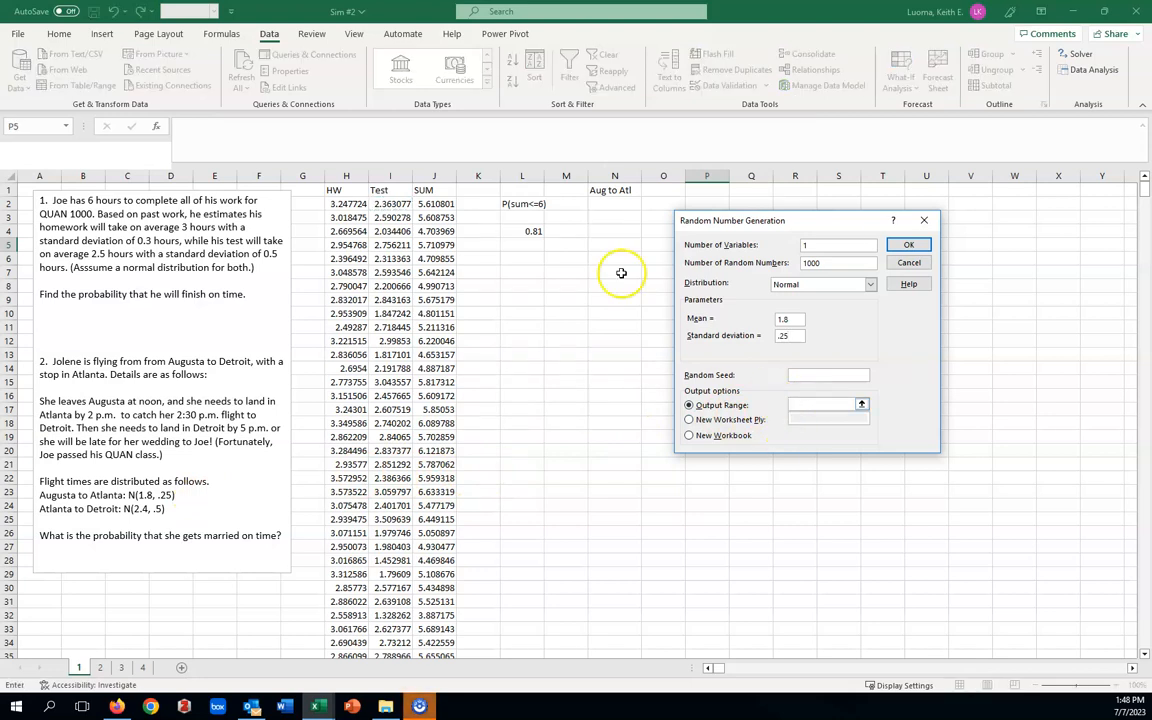
click(619, 204)
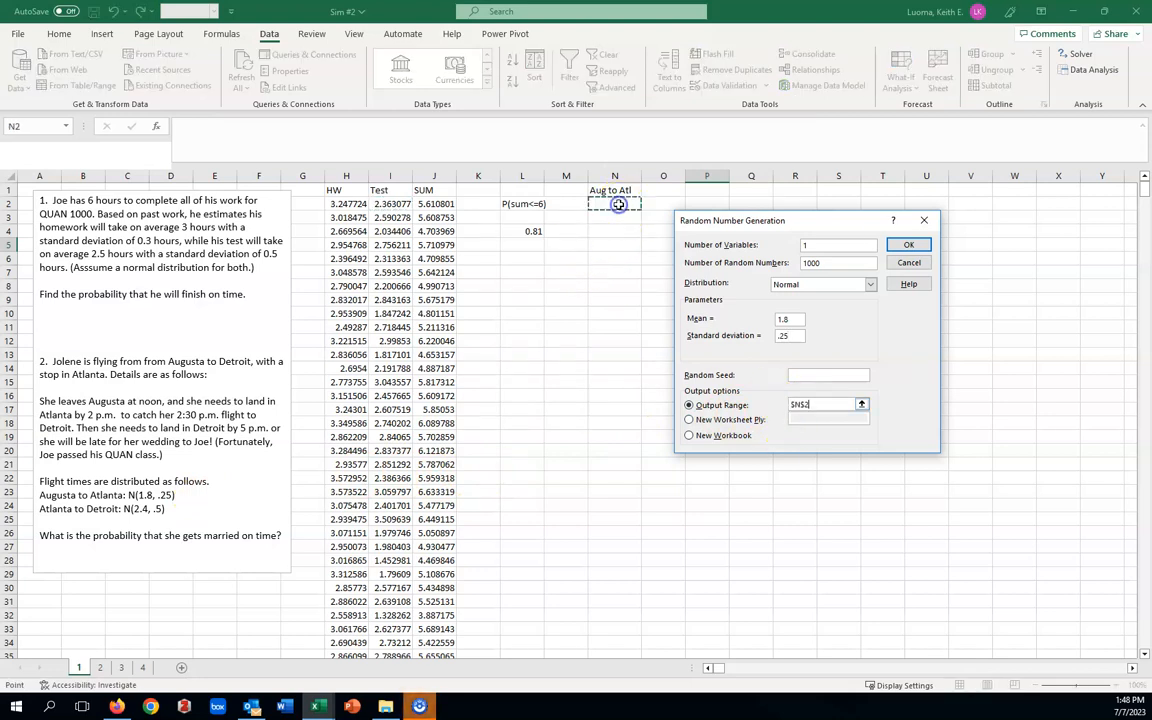
click(910, 246)
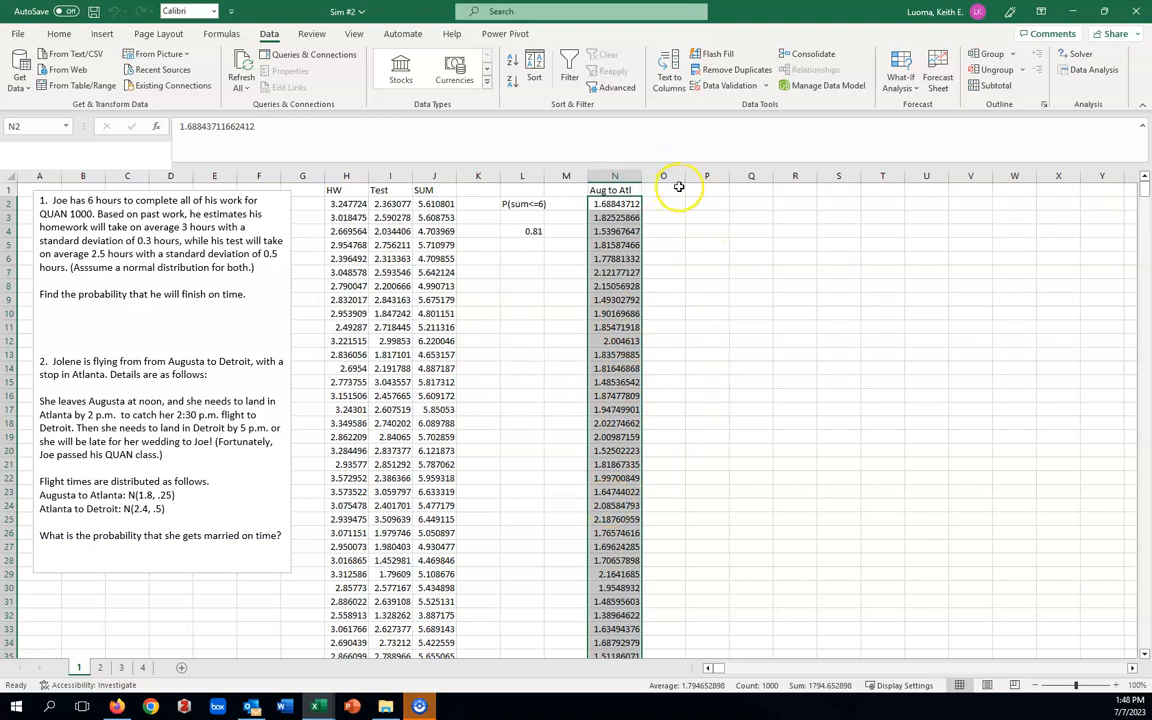
Widen column O and enter the heading Atl to Det in cell O1.
drag(684, 173, 704, 175)
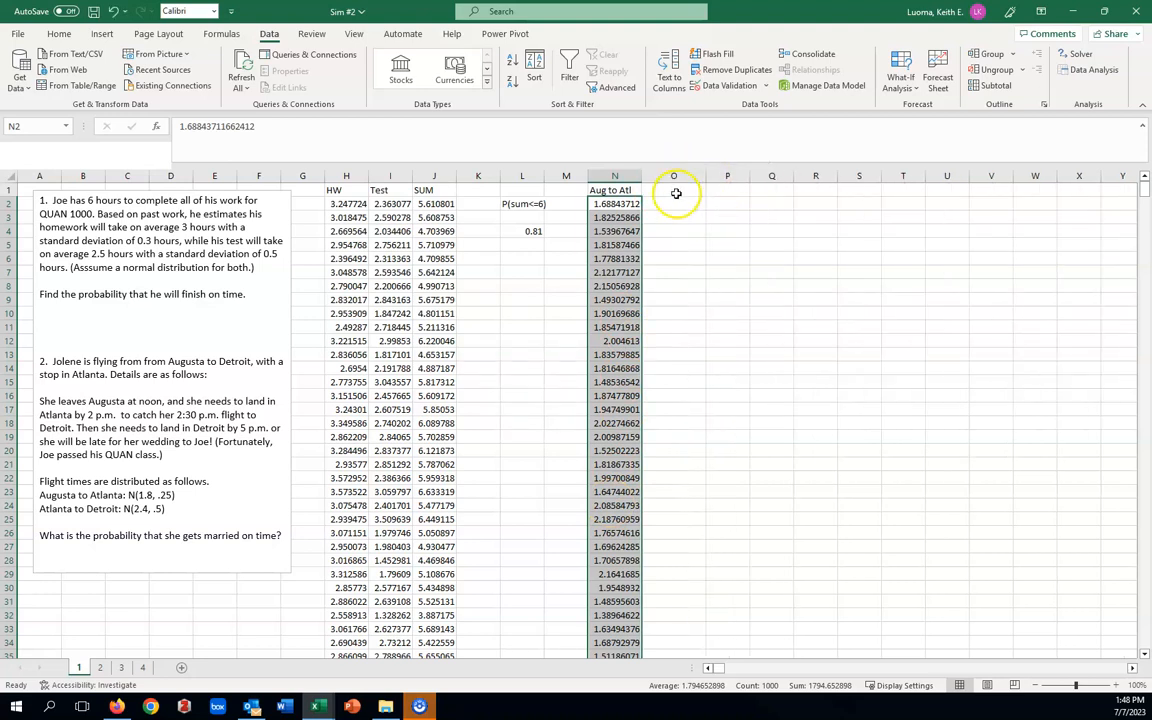
click(676, 193)
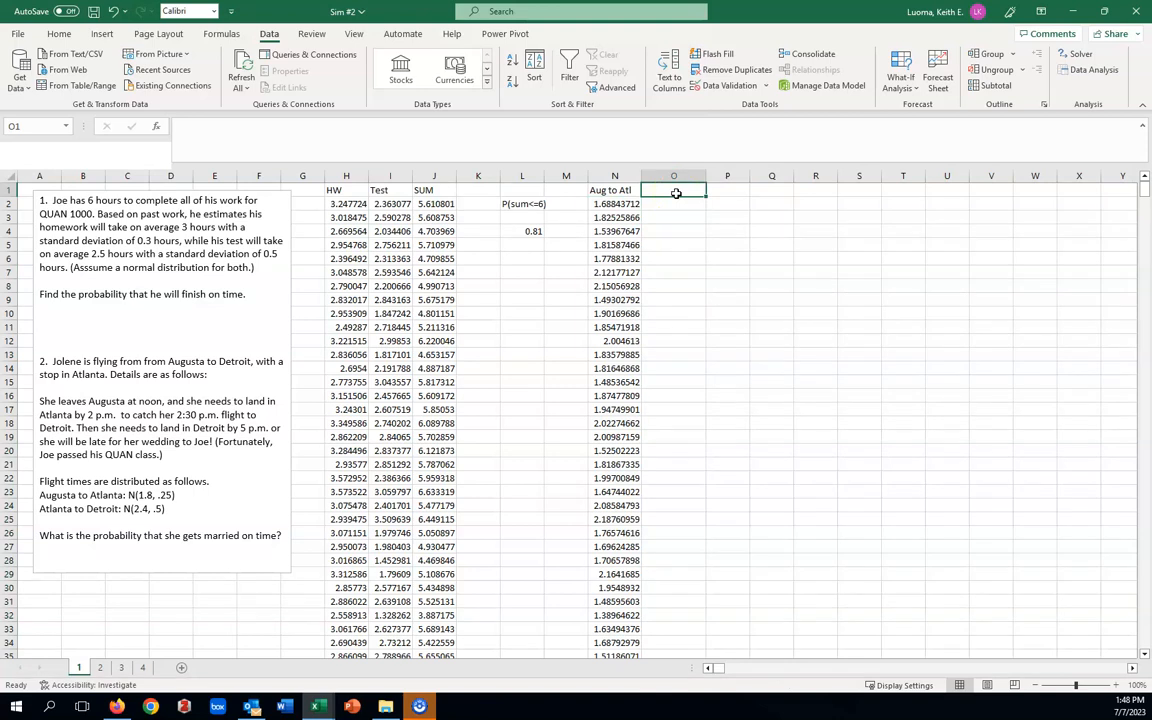
text(Atl to Det)
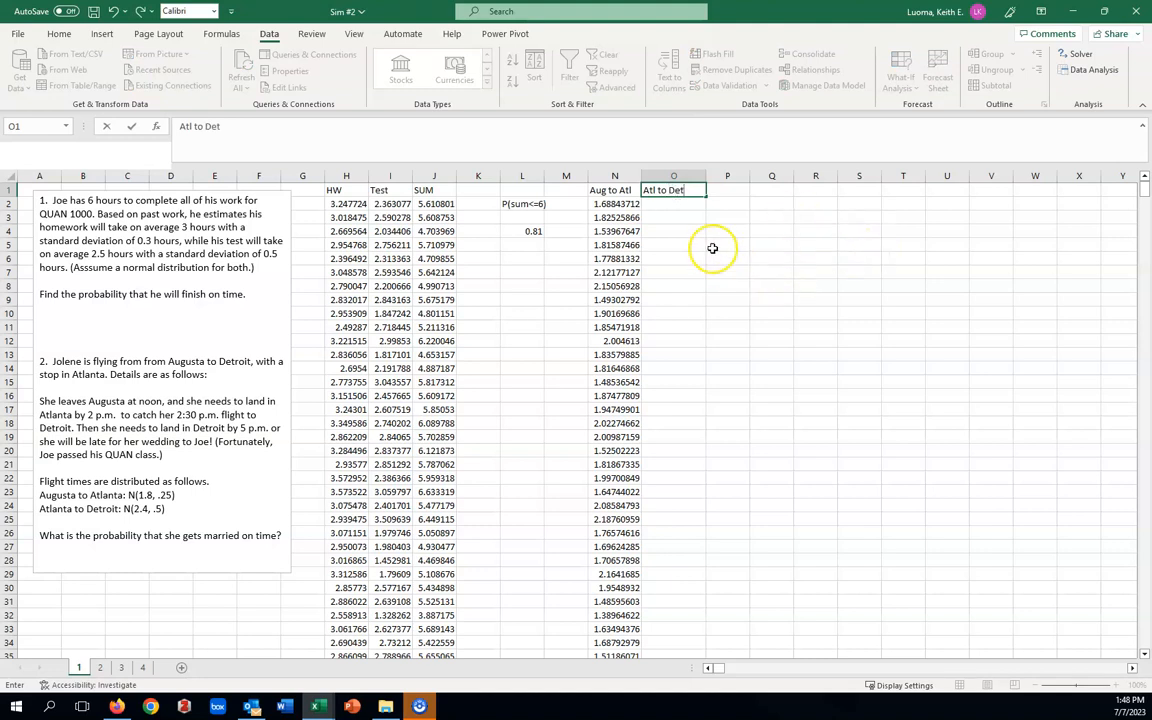
Start a Random Number Generation for the Atlanta to Detroit flight times with mean 2.4 and standard deviation .5.
click(676, 204)
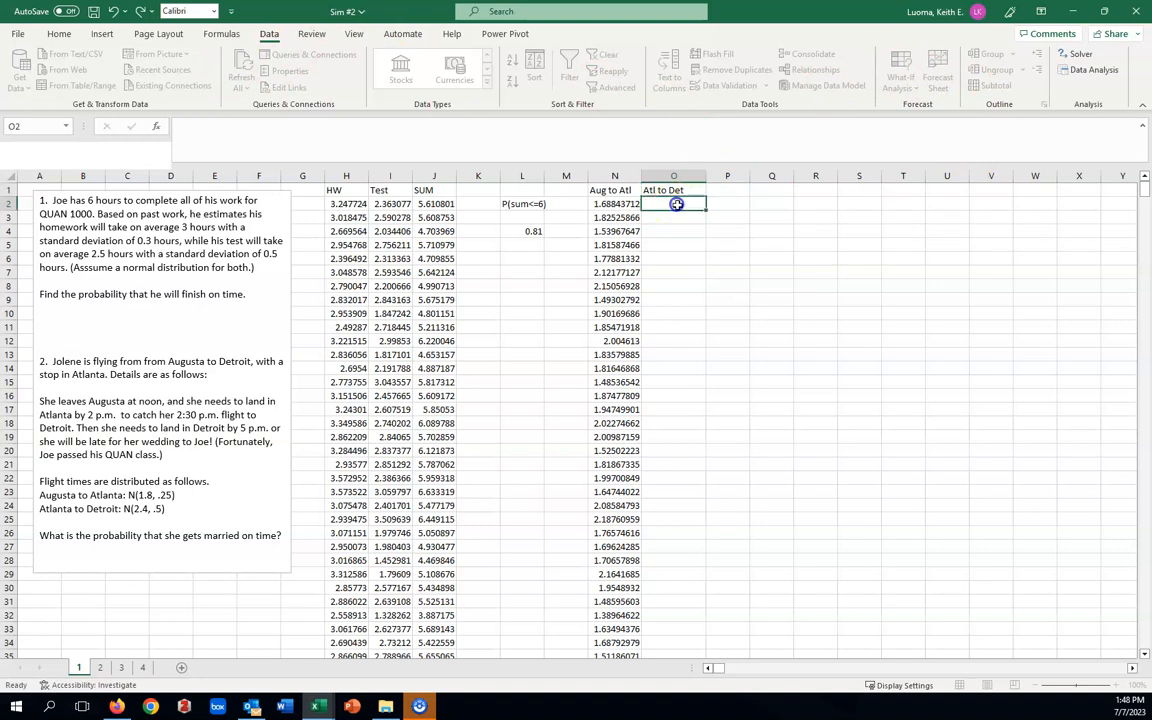
click(1094, 69)
click(909, 298)
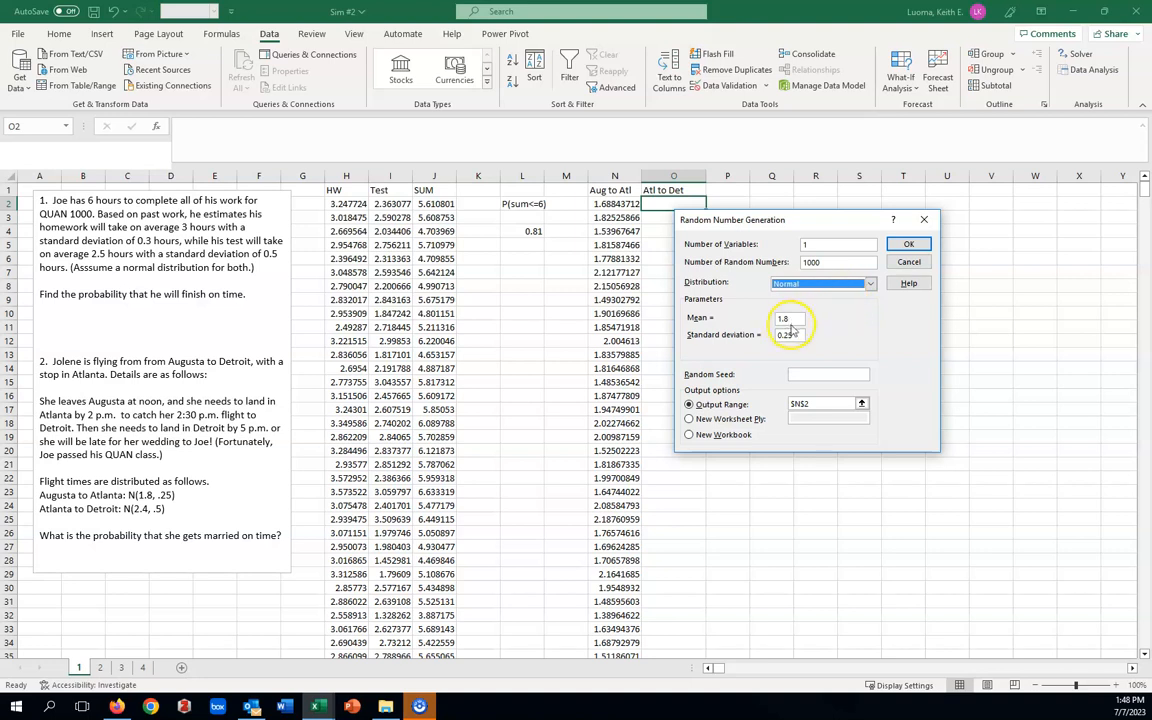
key(Tab)
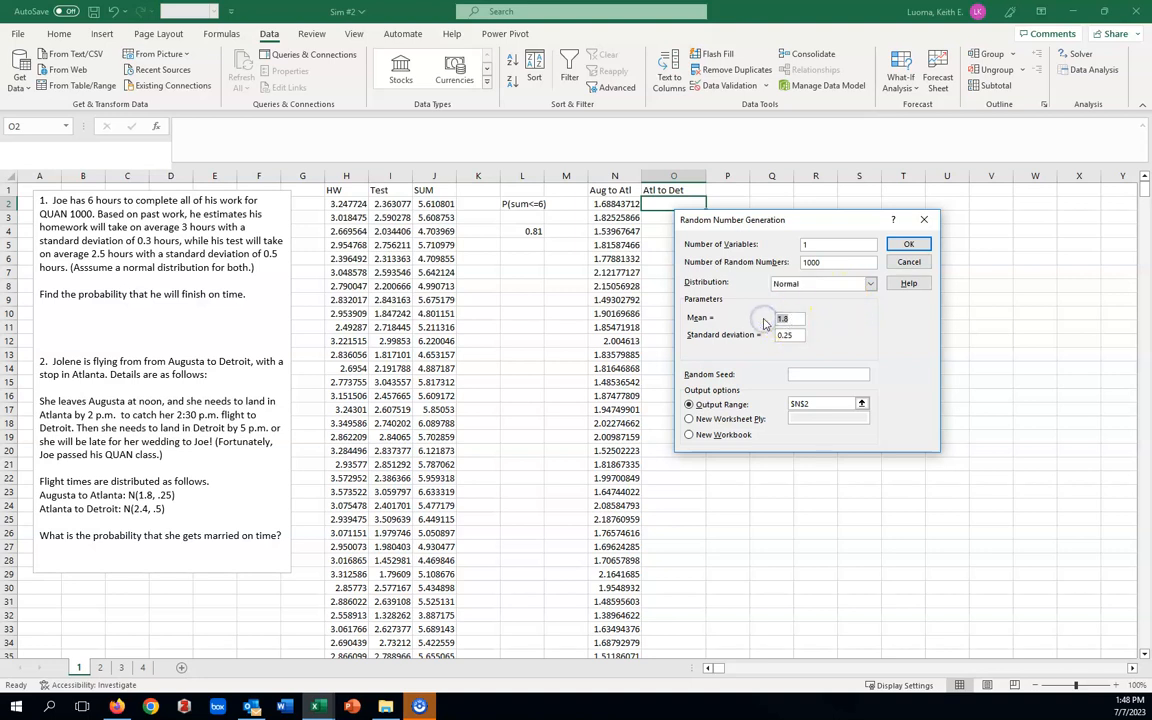
text(2.4)
drag(825, 334, 760, 339)
text(.5)
Change the output range to cell O2 and generate the random Atlanta to Detroit flight times.
click(810, 403)
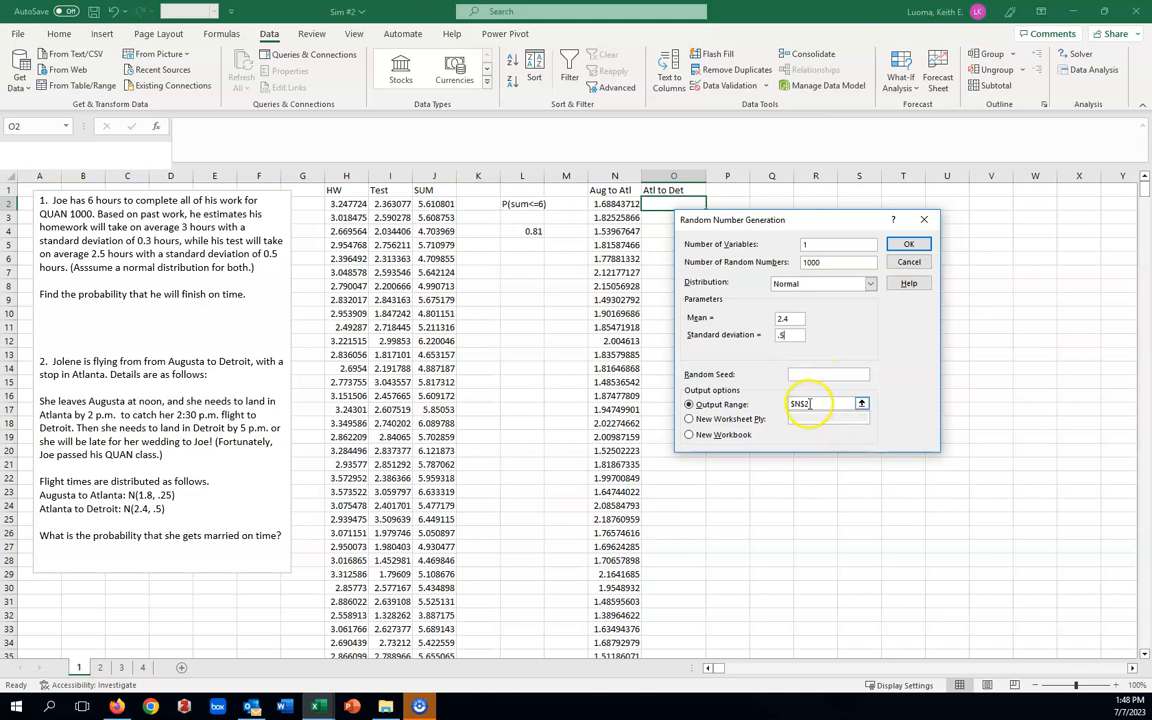
drag(820, 404, 784, 404)
key(BackSpace)
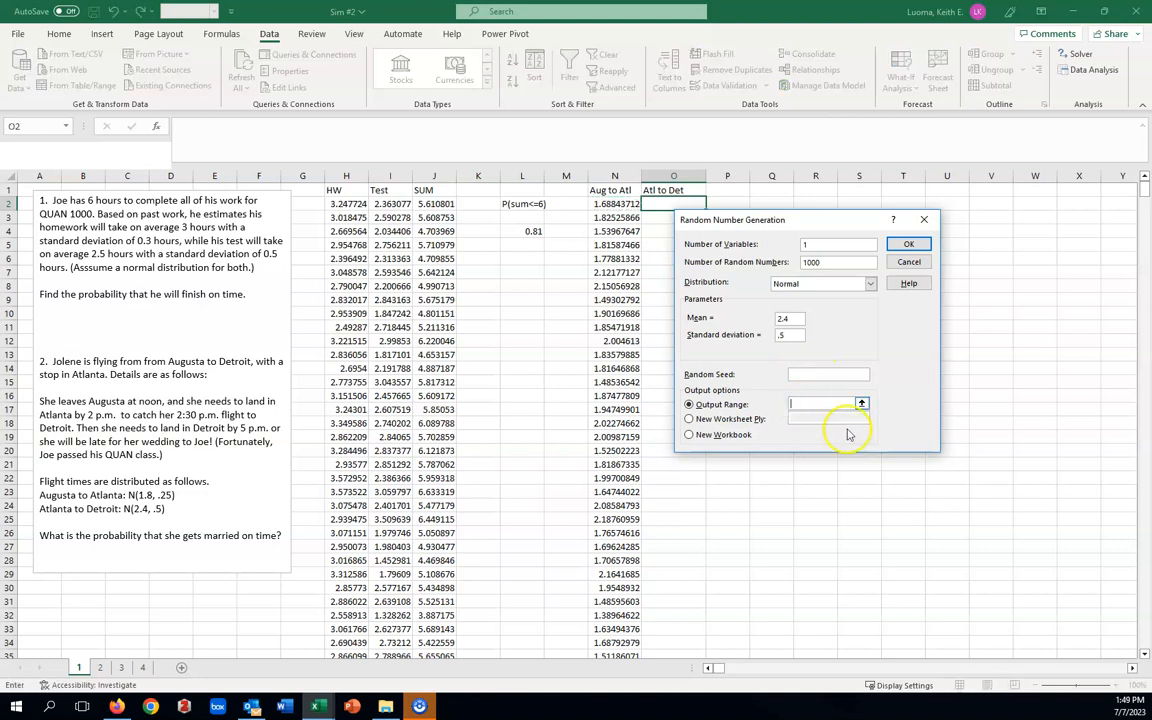
click(664, 204)
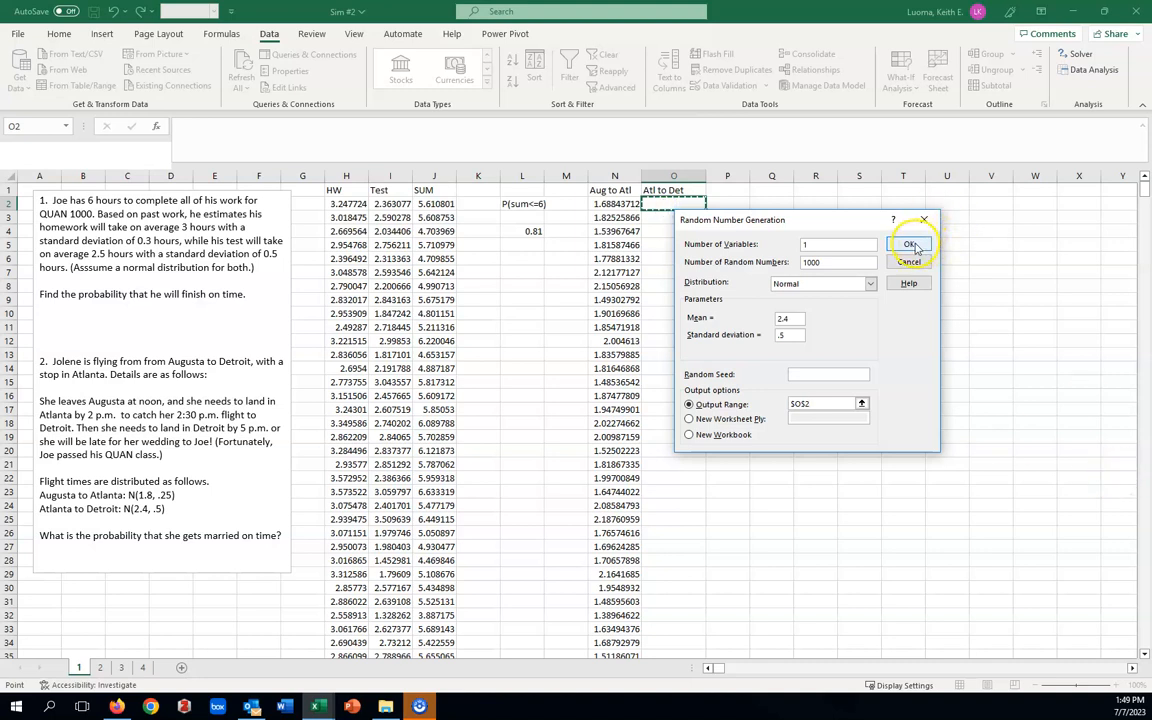
click(910, 245)
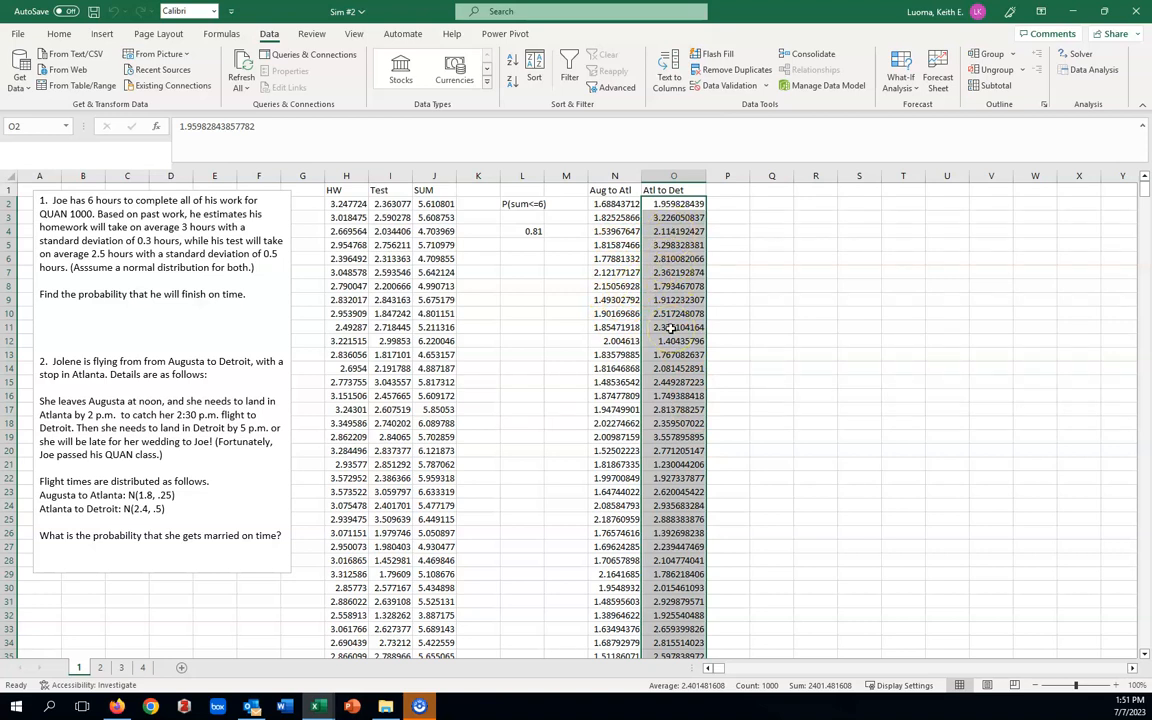
Begin a COUNTIFS formula in cell Q2 with column N as the first criteria range and "<=2" as its criterion.
click(767, 204)
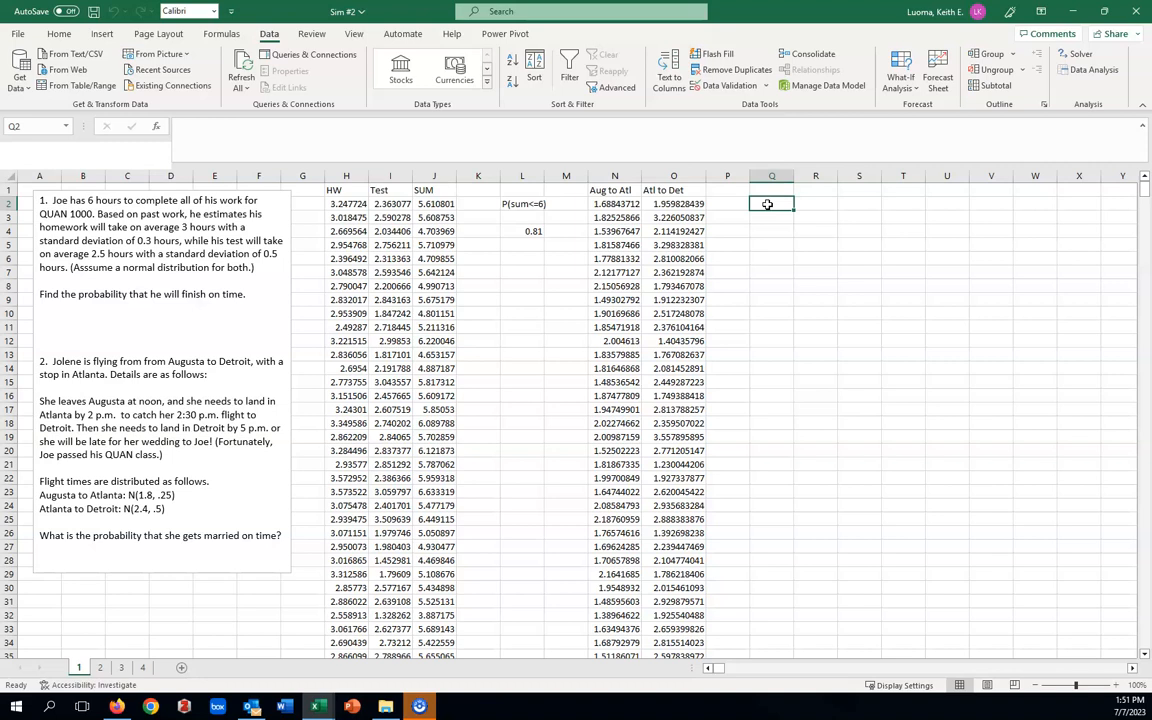
text(=)
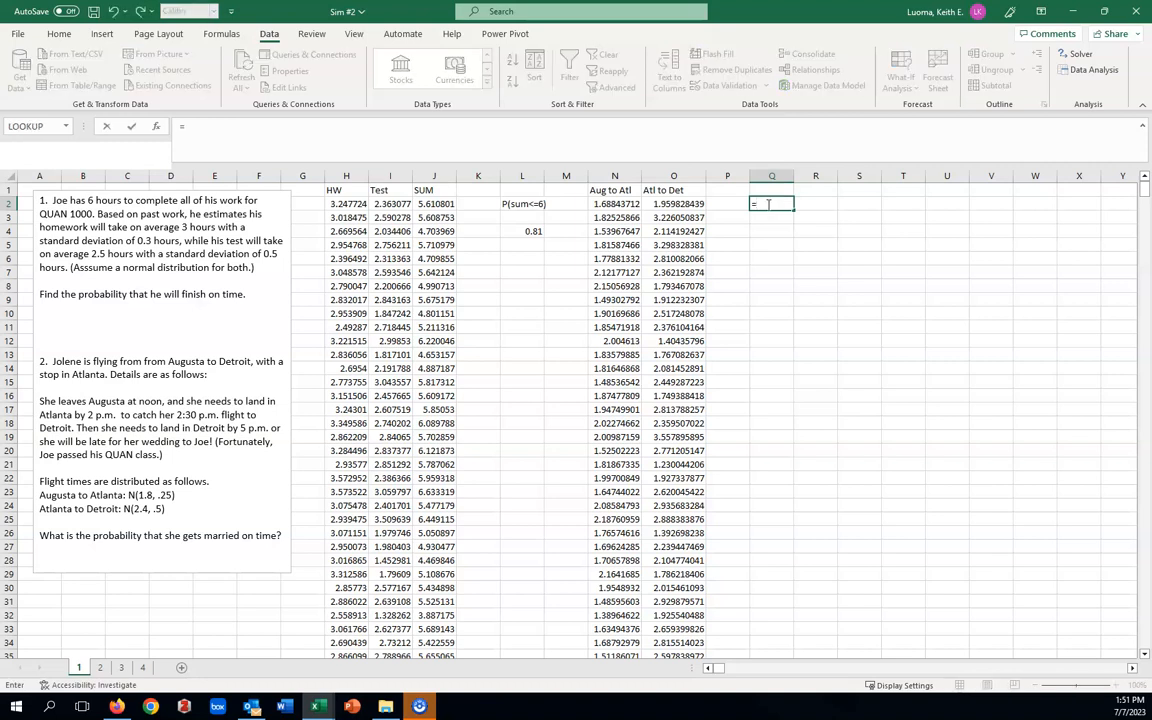
text(co)
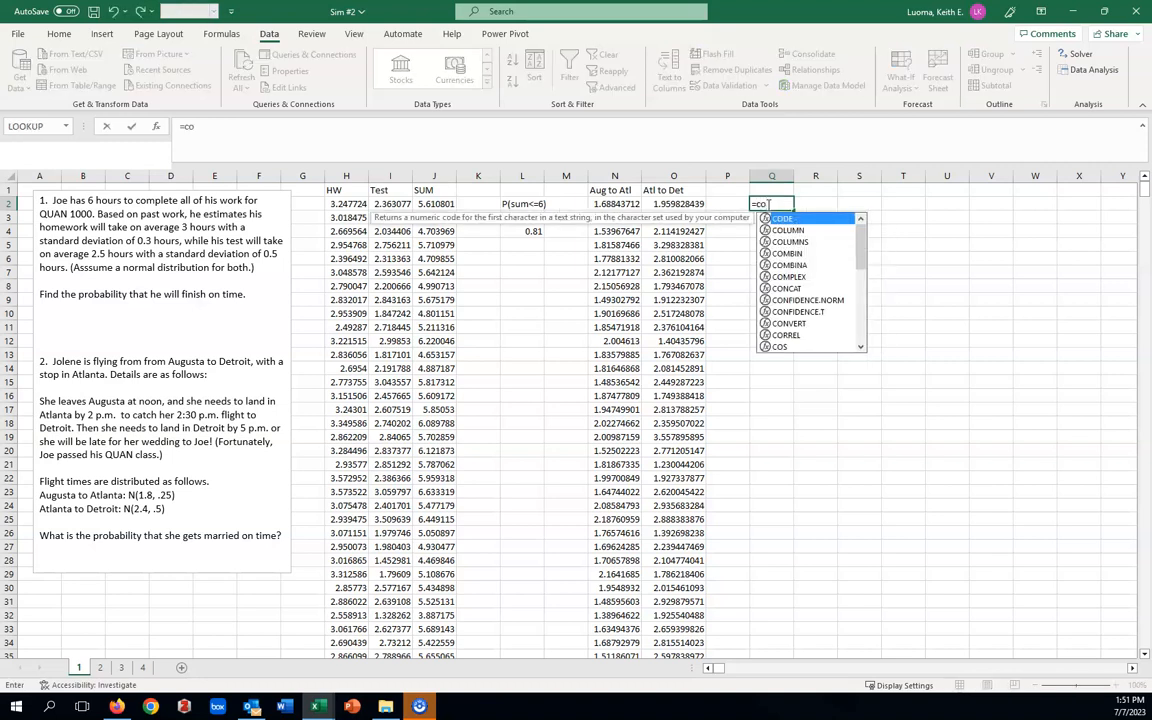
text(un)
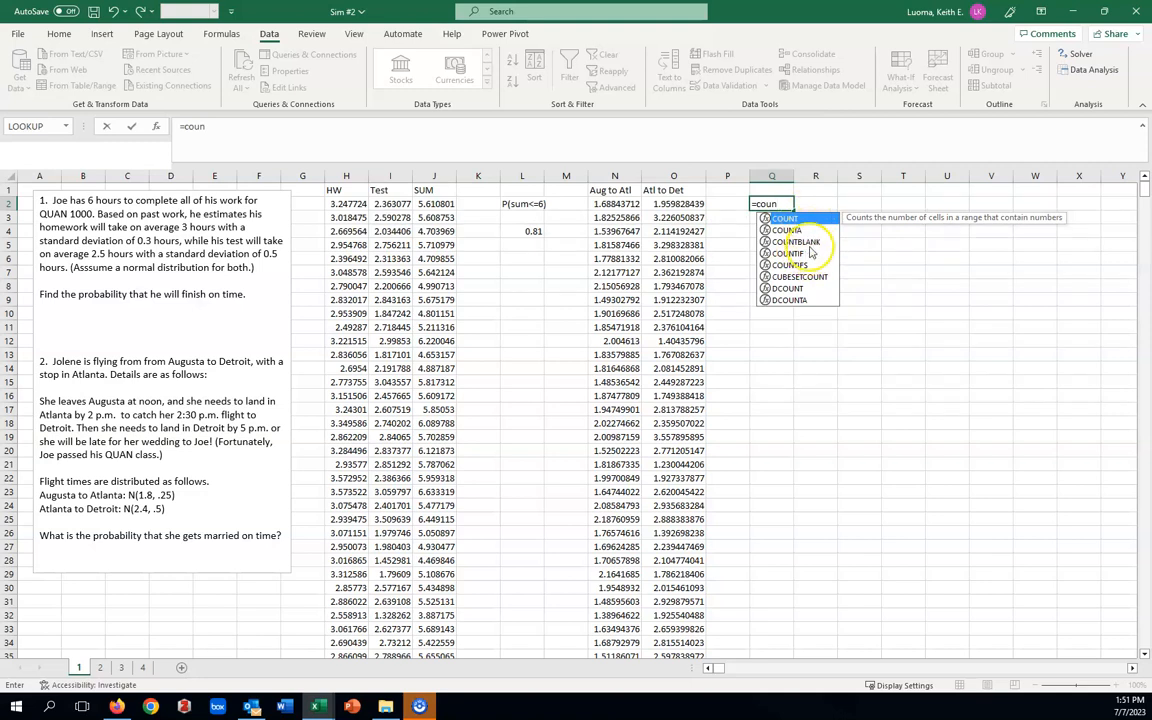
double_click(806, 268)
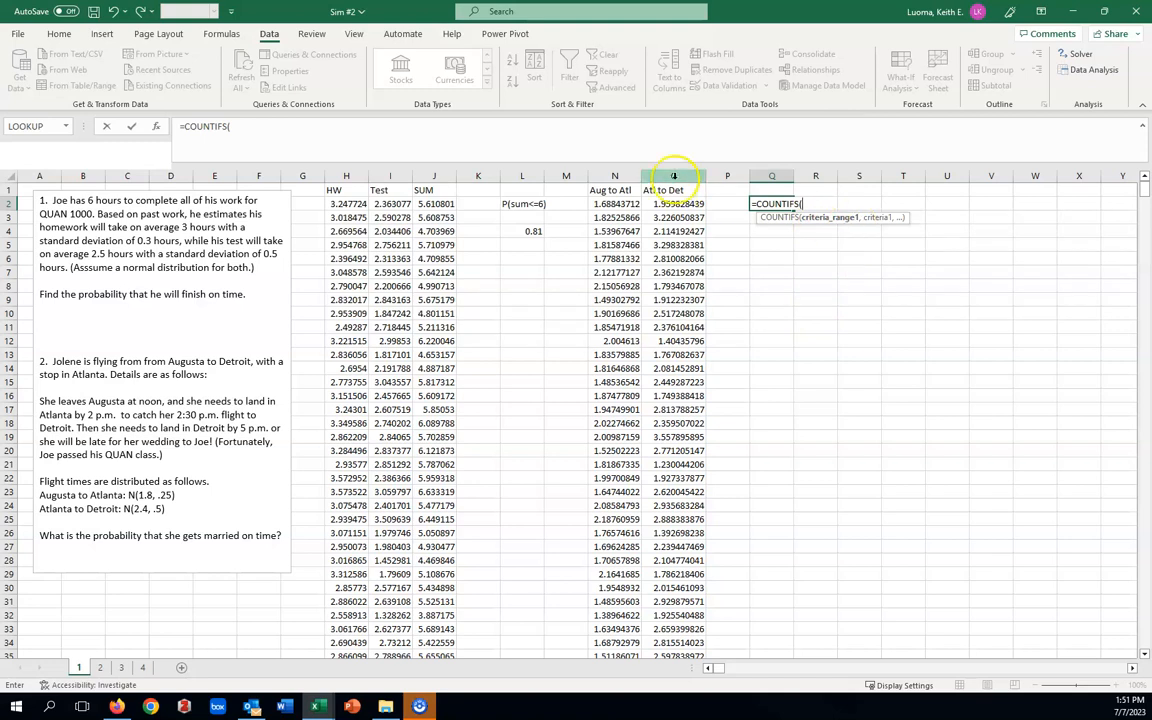
click(619, 175)
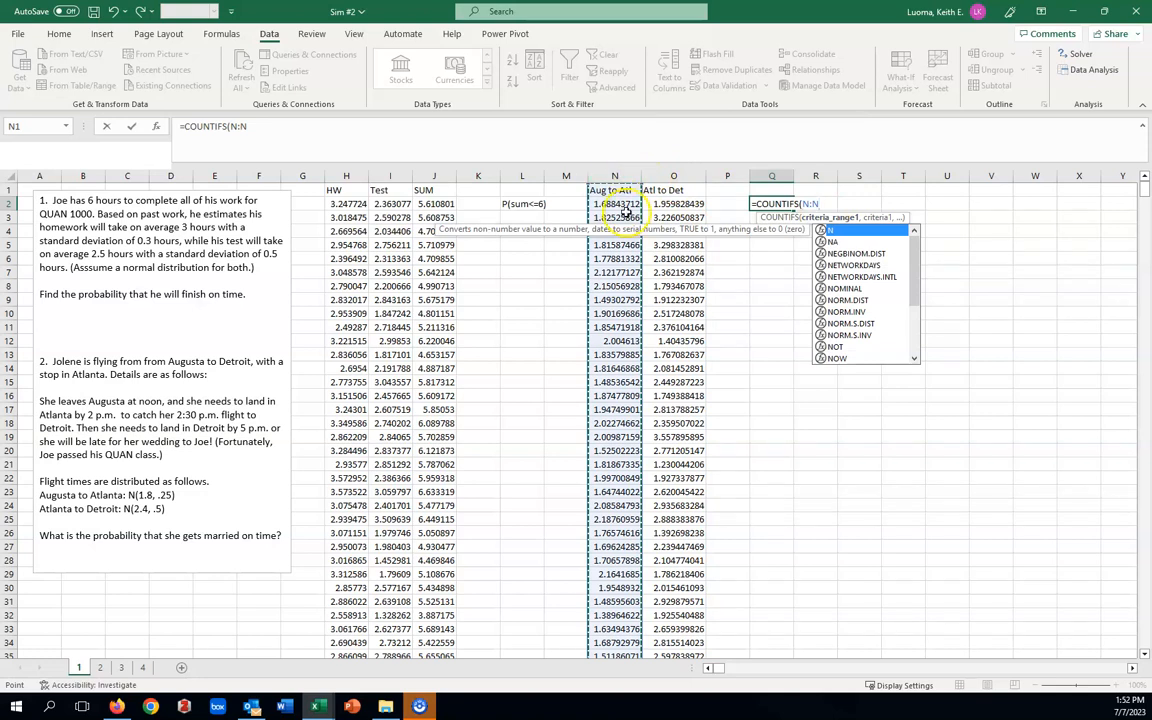
text(,)
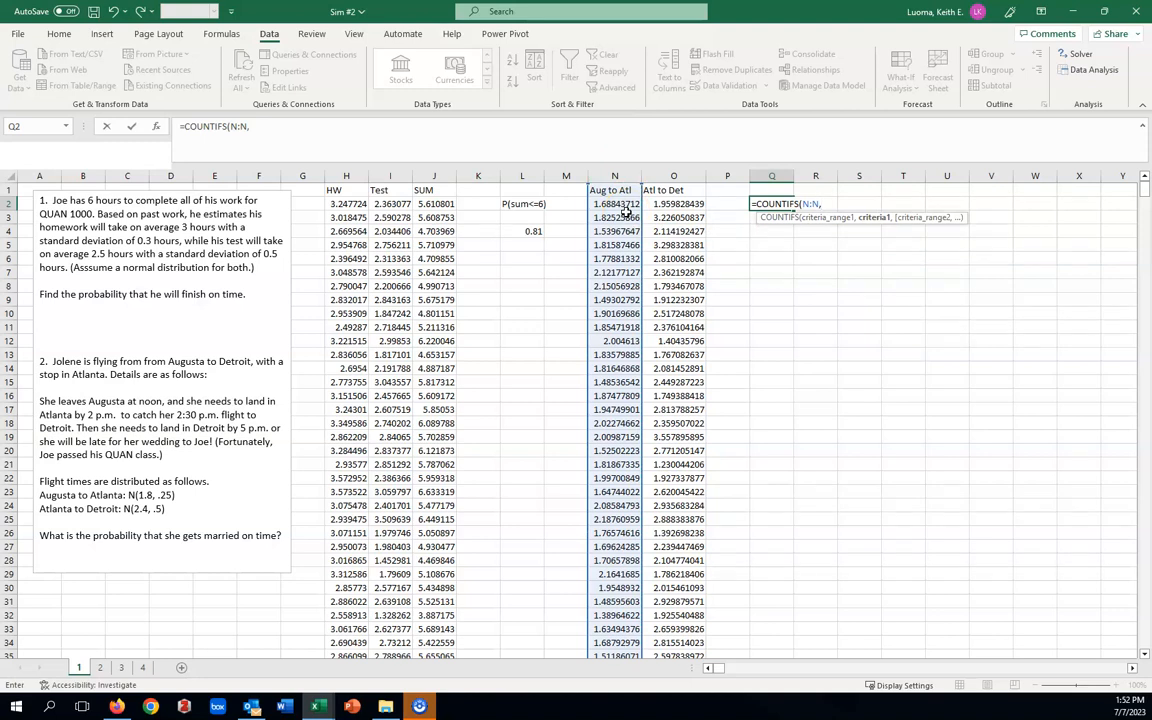
text("<=2")
text(,)
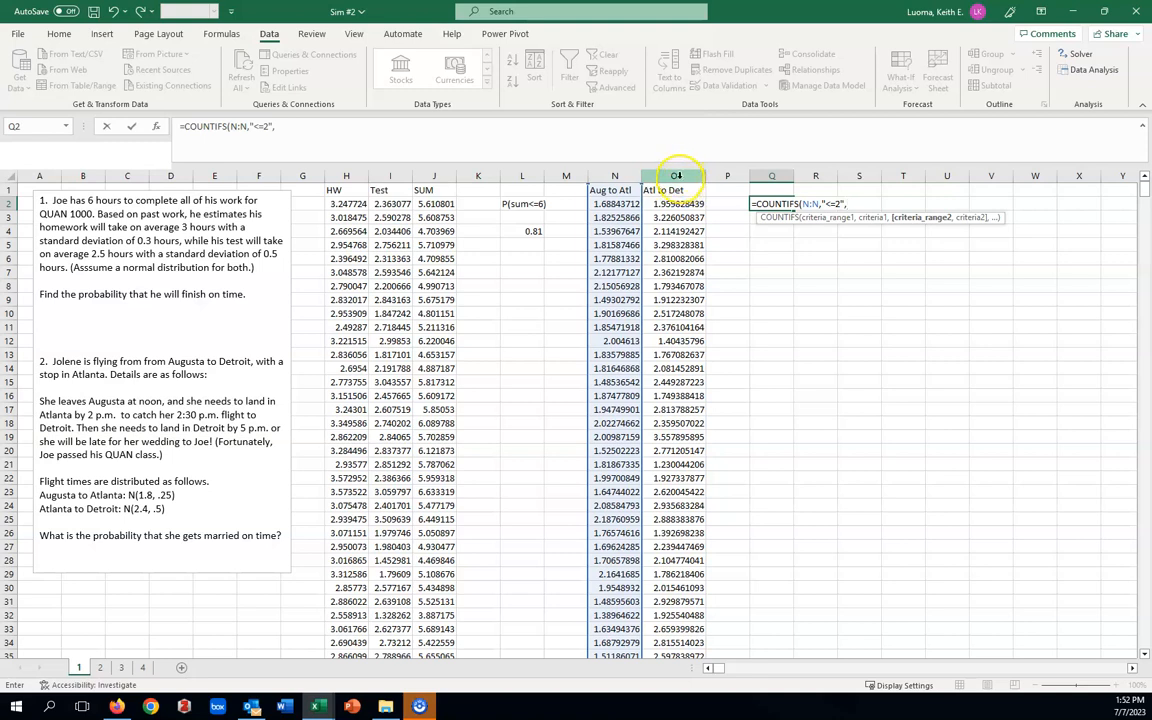
Add column O with the criterion "<=2.5" as the second condition and close the COUNTIFS function.
click(677, 176)
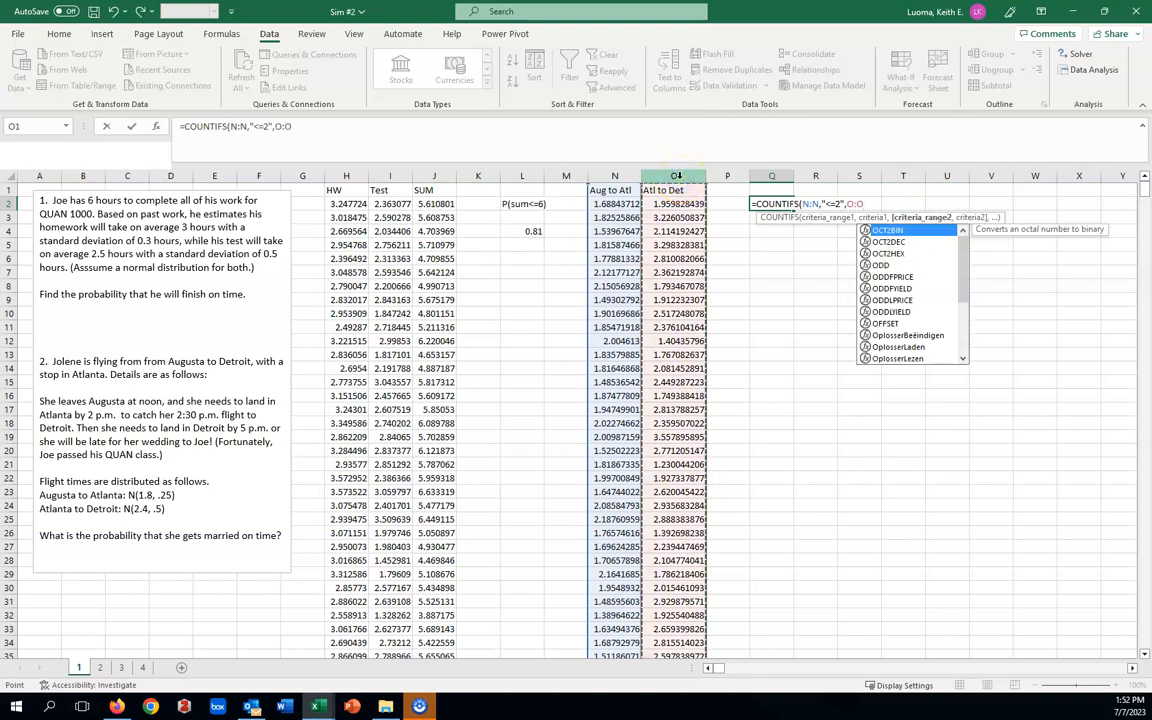
text(,)
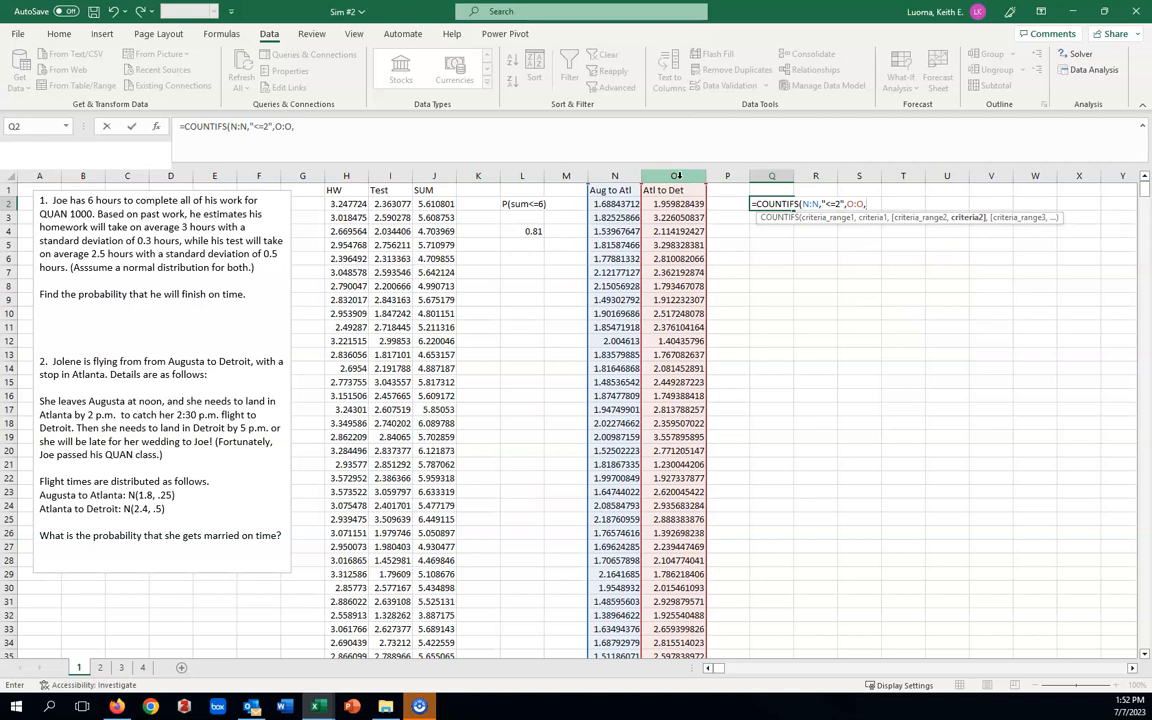
text(")
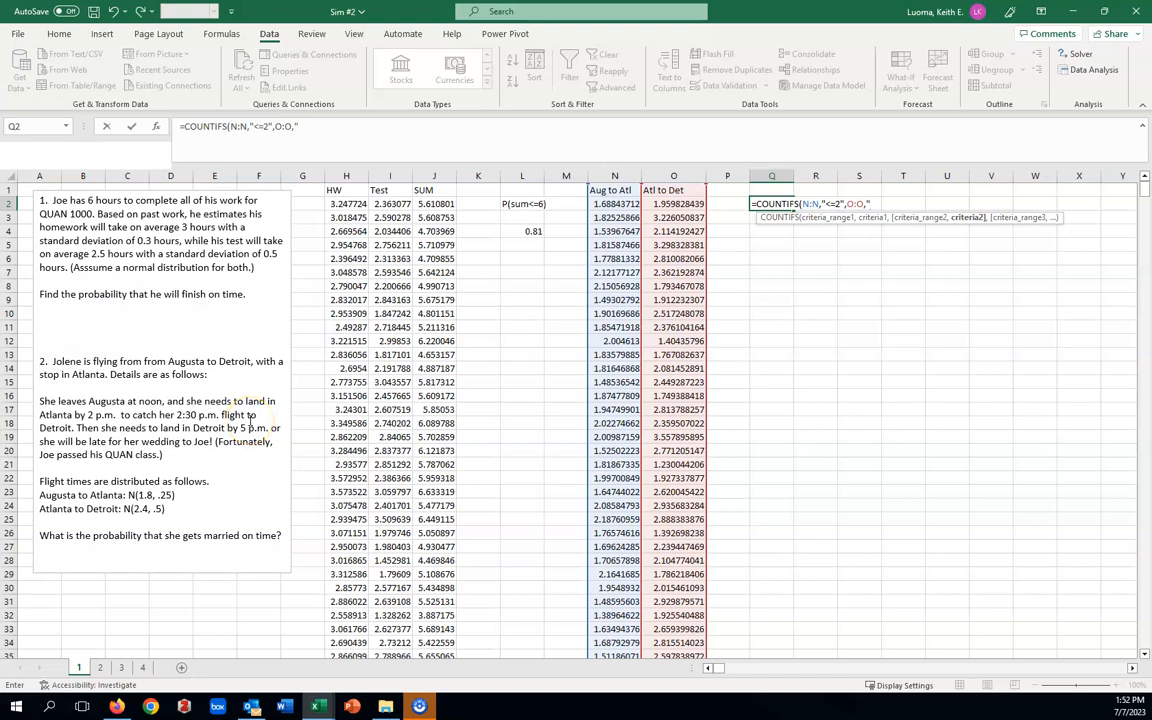
text(<=2.5"))
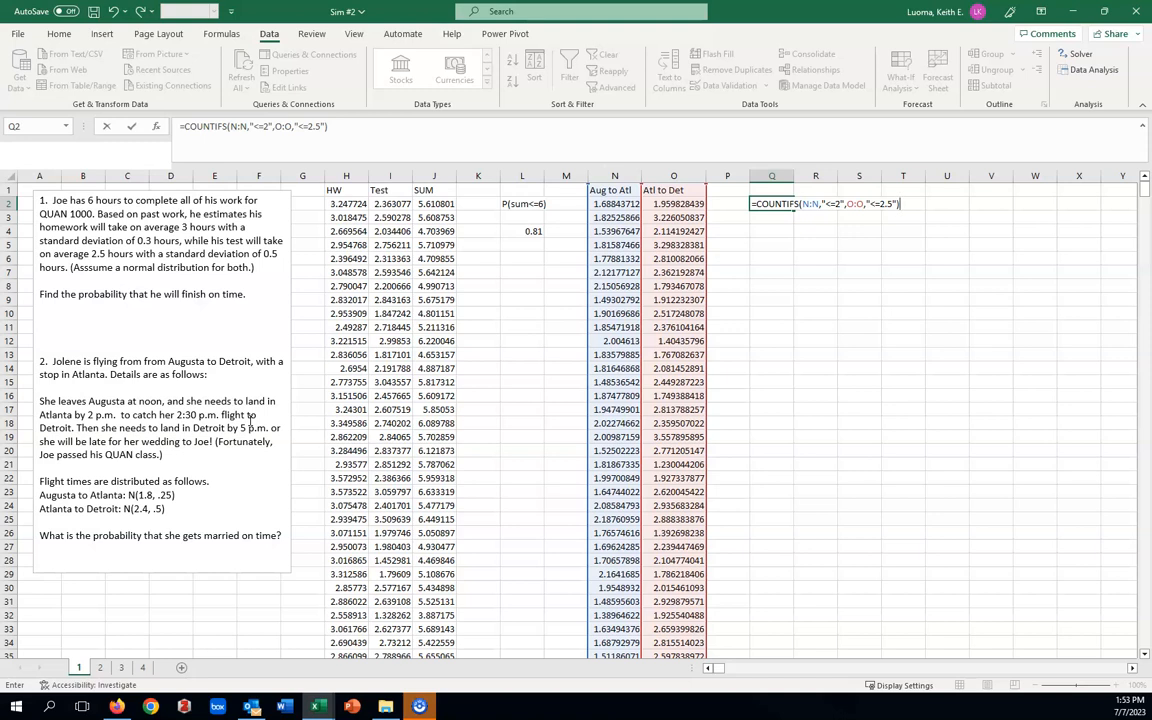
Divide the COUNTIFS result in Q2 by COUNT(O:O) and enter the formula to get the on-time probability.
text(/)
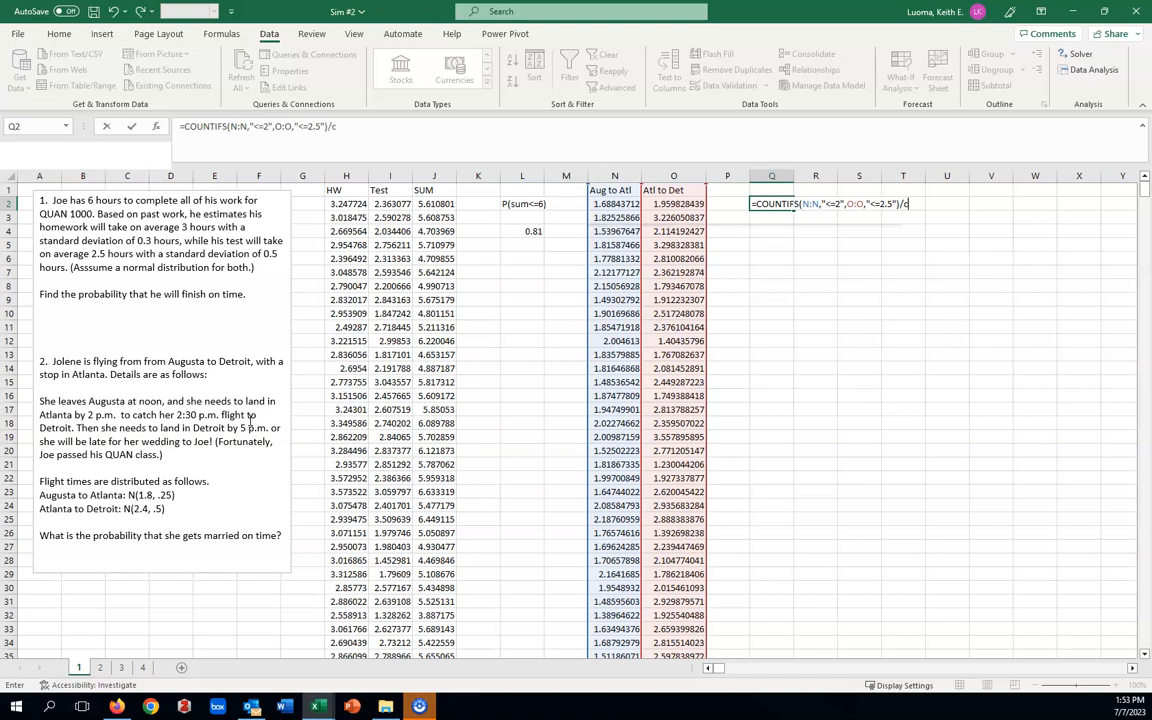
text(count)
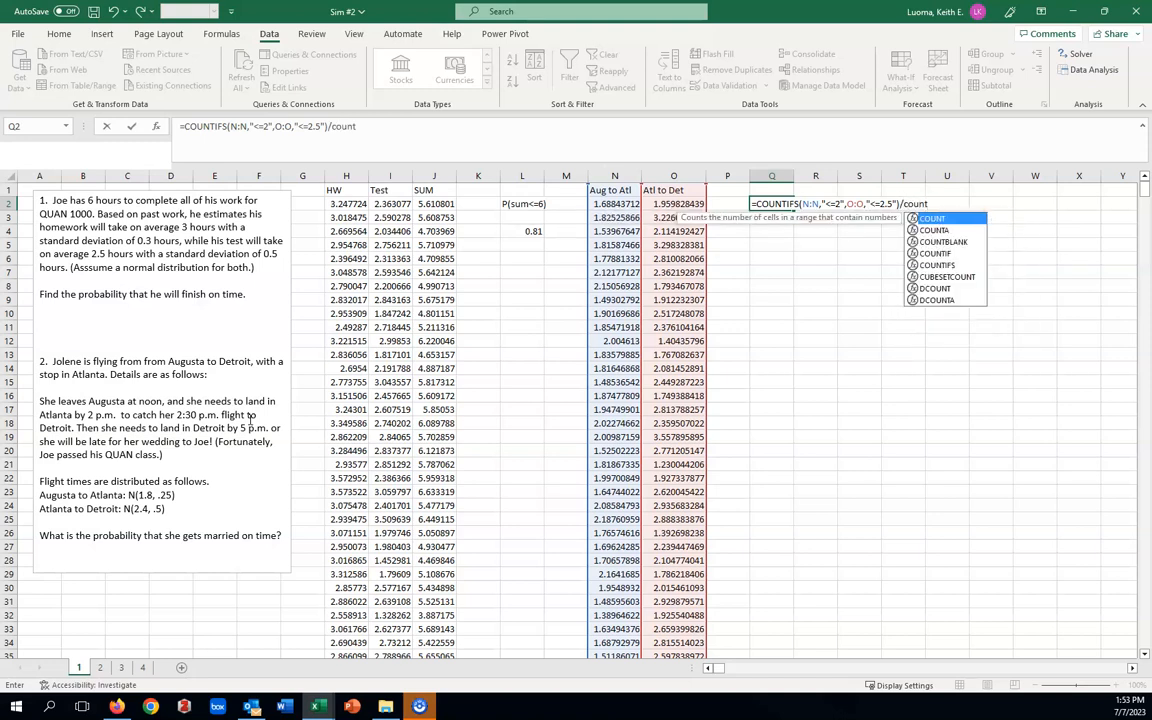
double_click(938, 220)
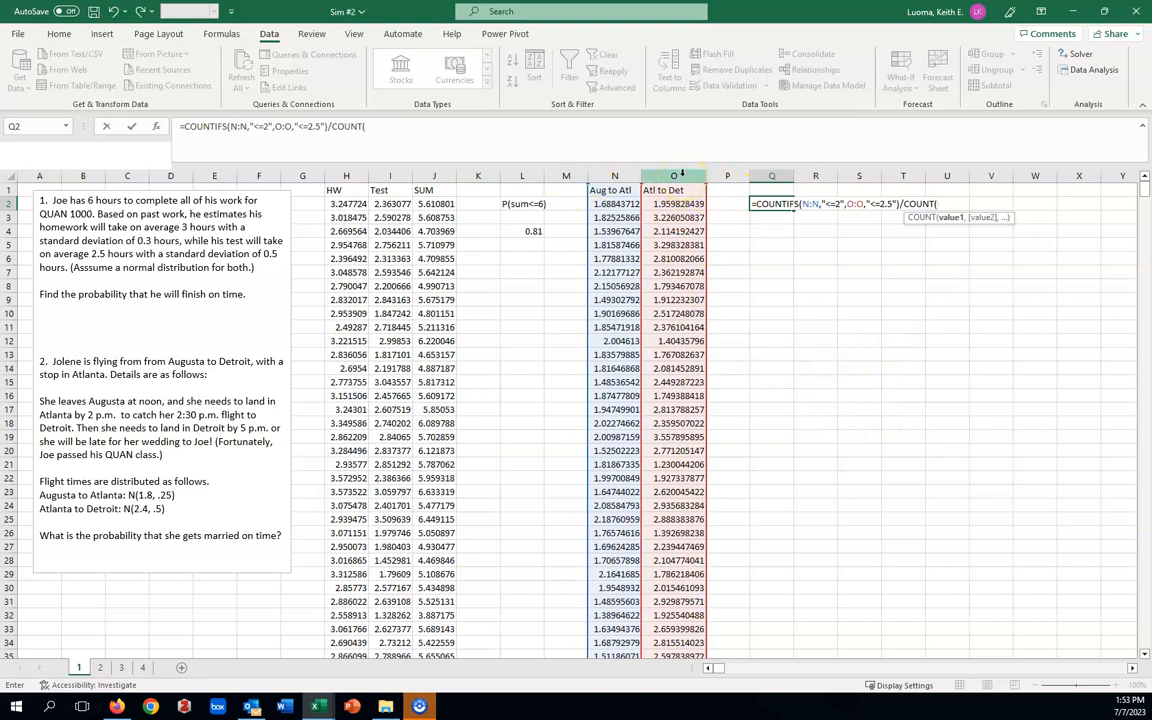
click(675, 175)
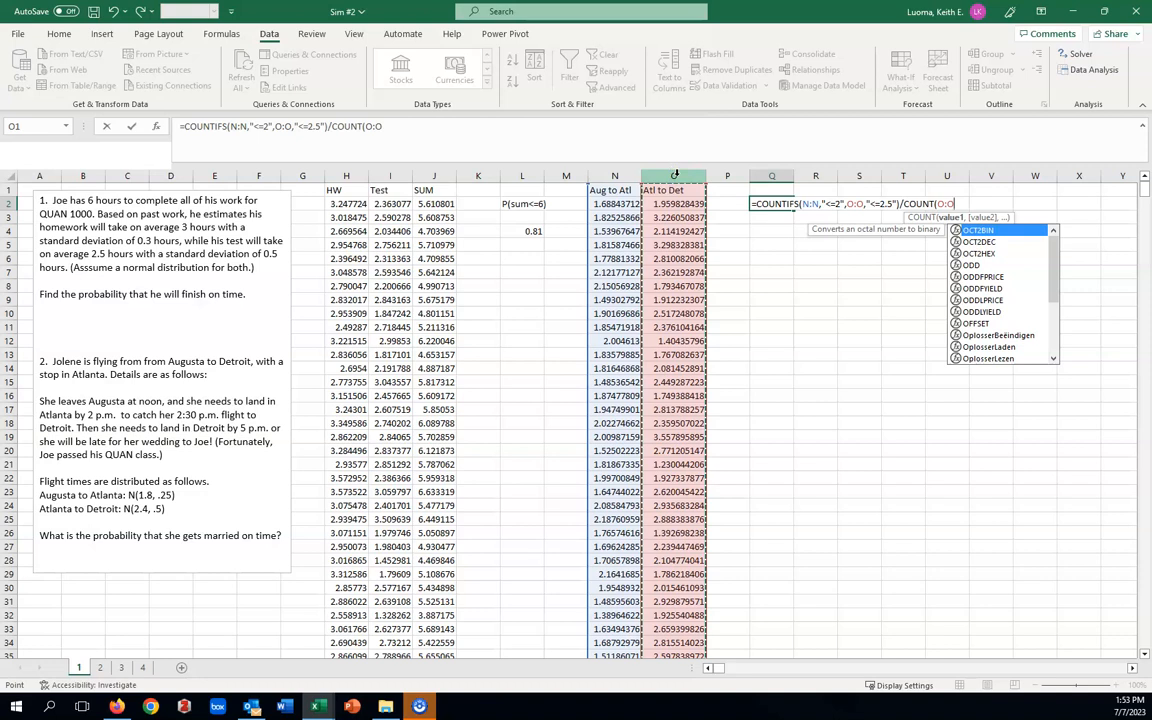
text())
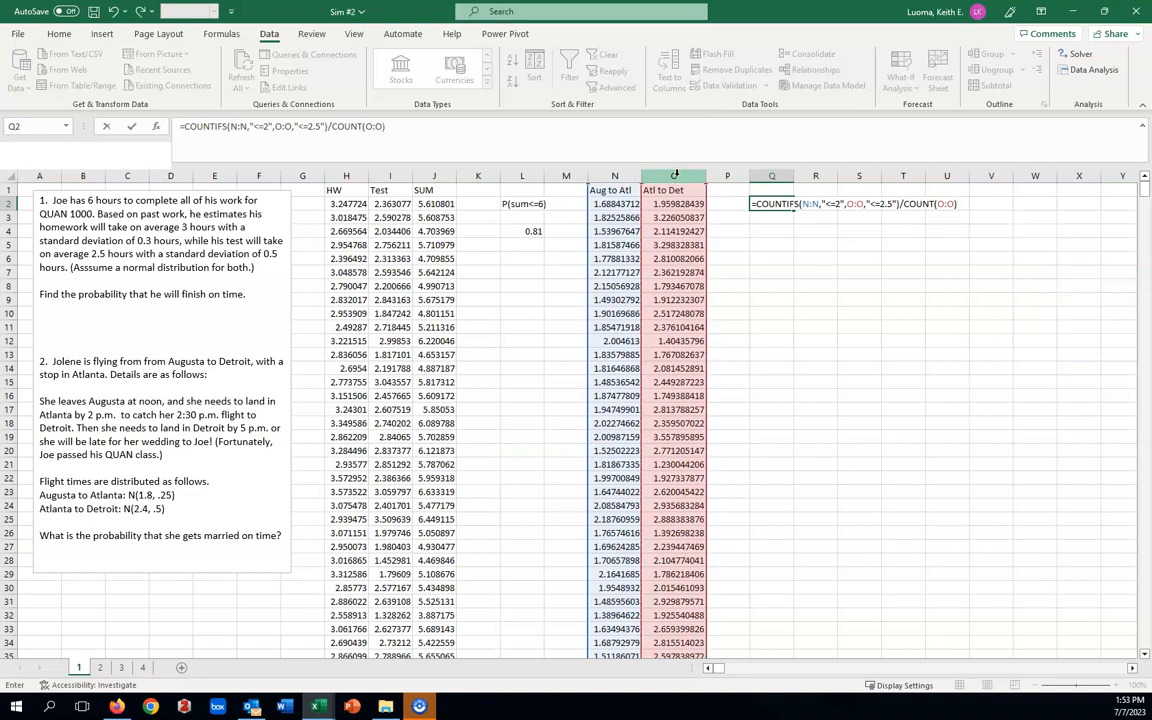
key(Return)
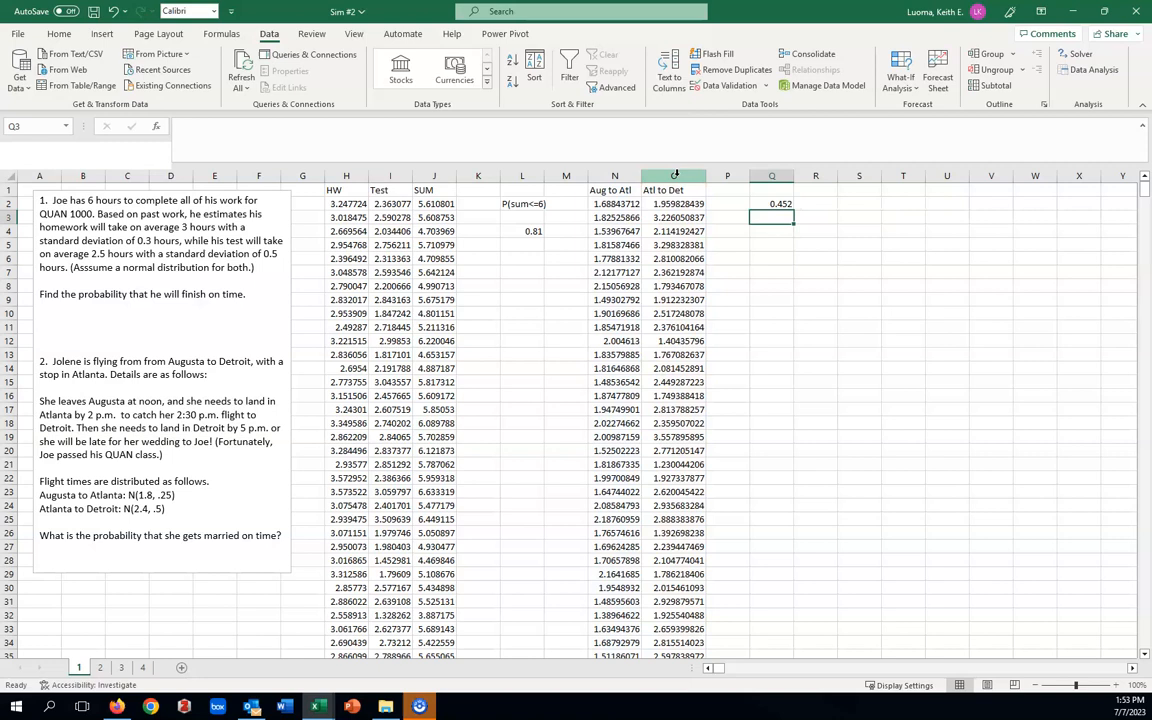